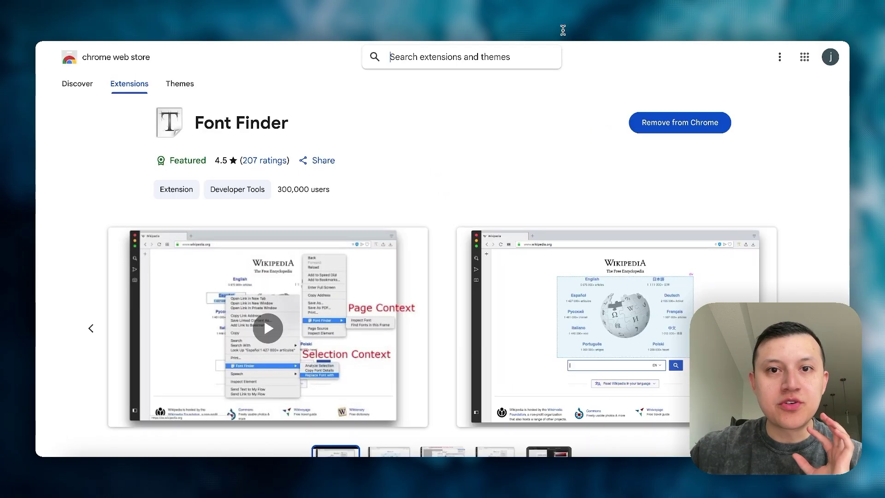
- Open the 'Font Finder - Chrome Web Store' page from the Google search results
left_click(480, 133)
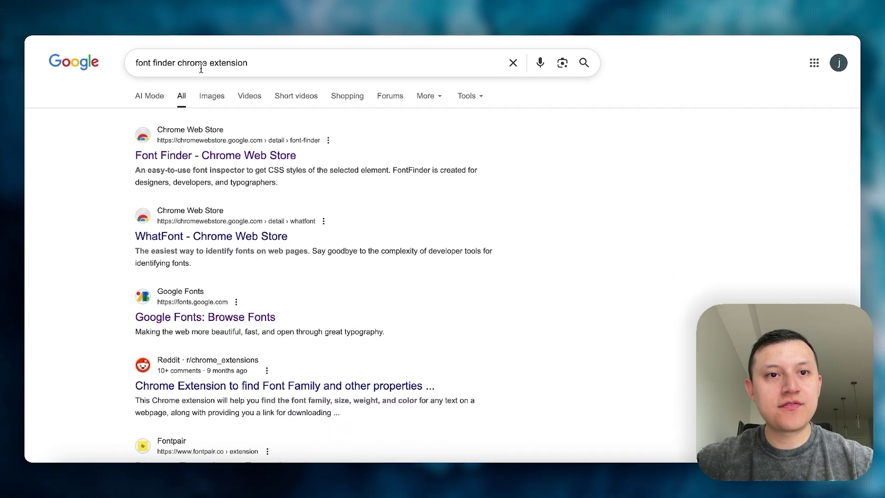
left_click(175, 152)
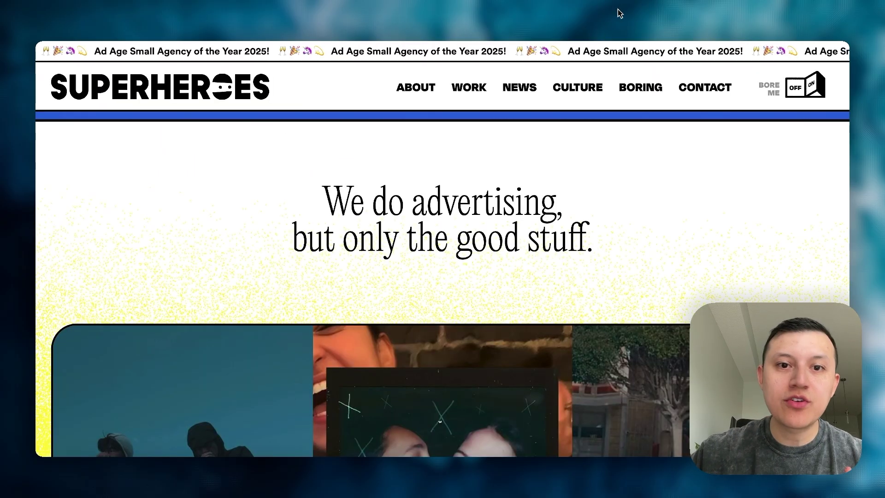
- Use Font Finder on the Superheroes headline to reveal PP Editorial New at 67.2px
scroll(516, 180, "up", 3)
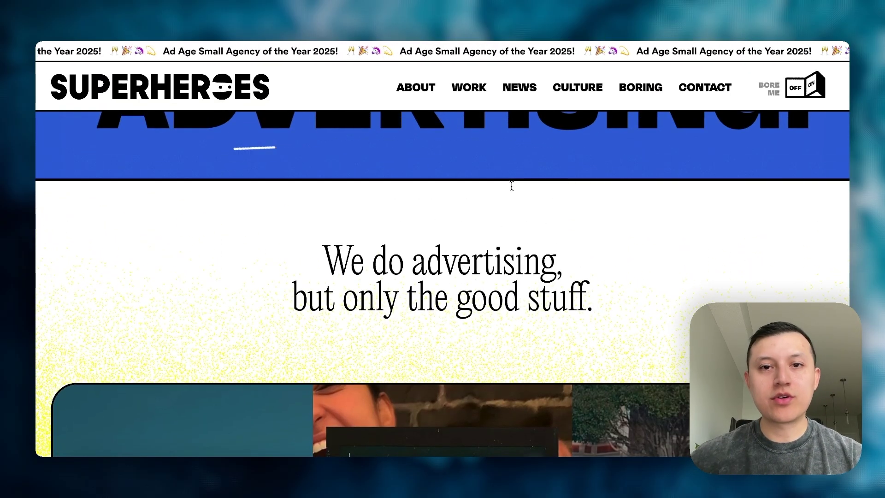
scroll(475, 258, "down", 1)
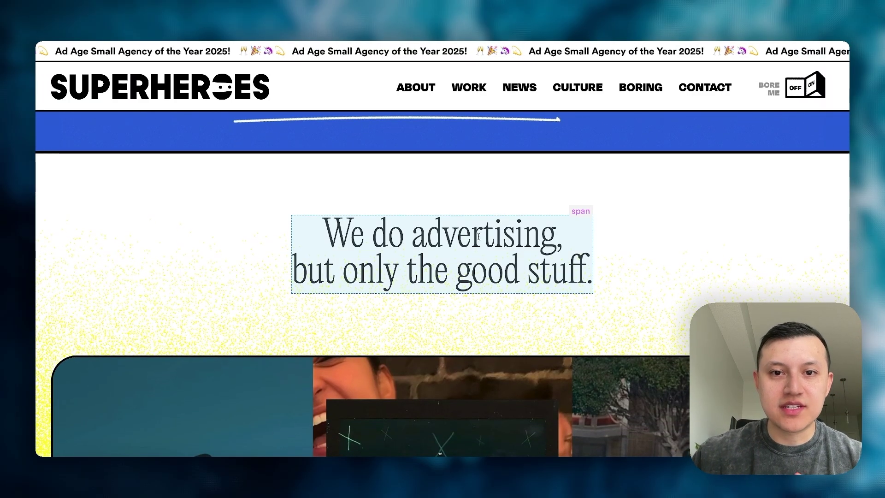
left_click(475, 237)
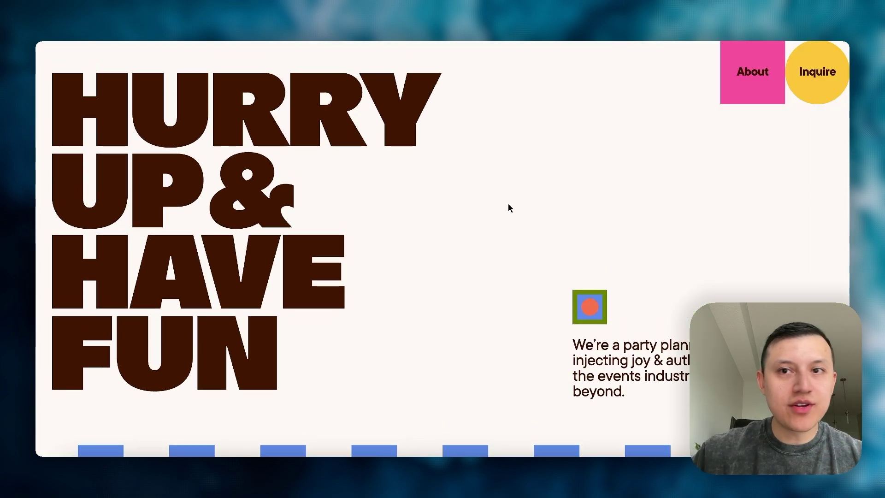
scroll(509, 208, "down", 1)
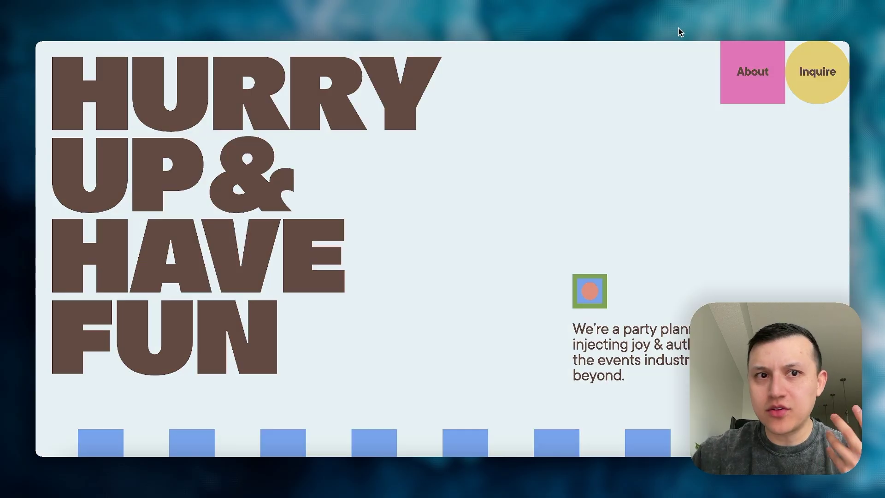
- Inspect the Legora hero and Review faster headings, identifying Domaine Display Narrow Regular
left_click(212, 120)
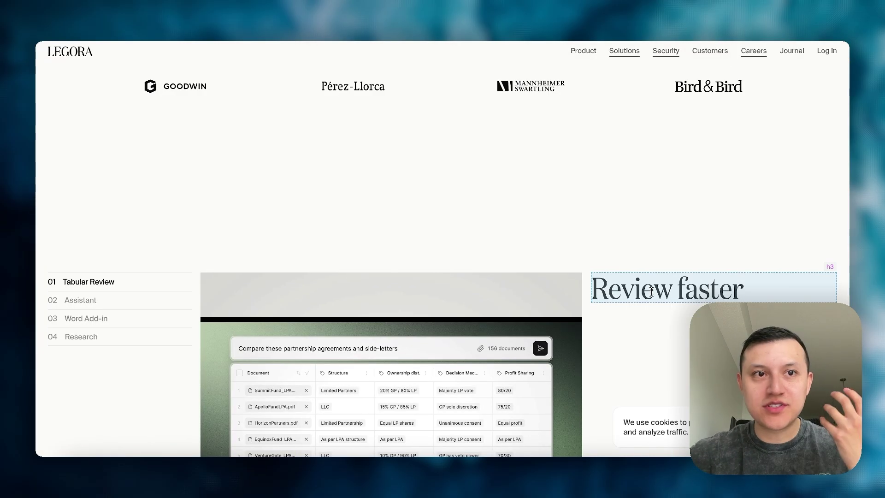
left_click(650, 293)
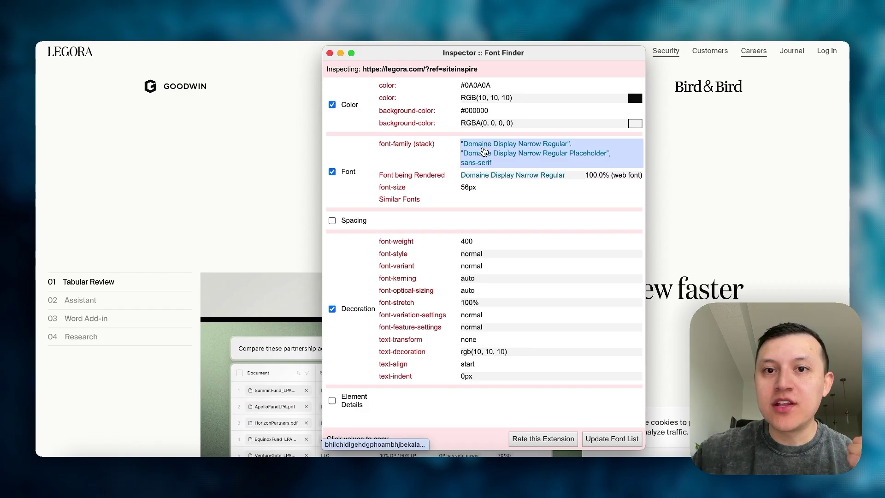
key("Escape")
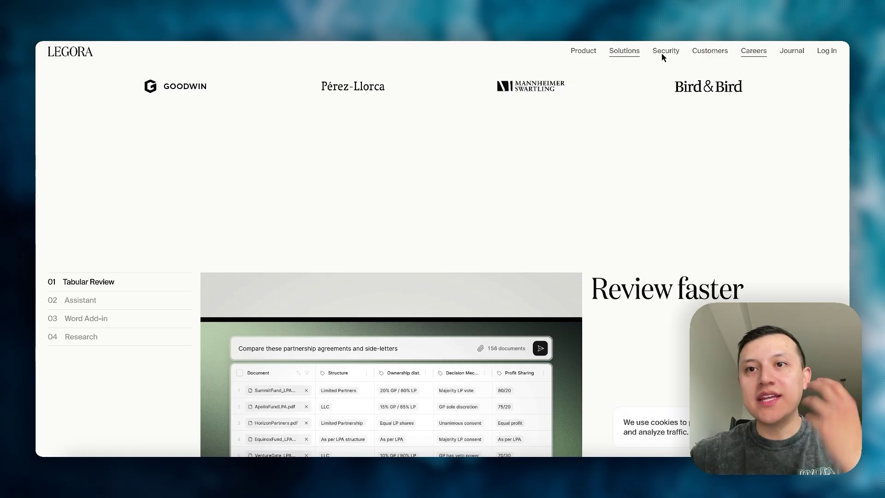
left_click(765, 7)
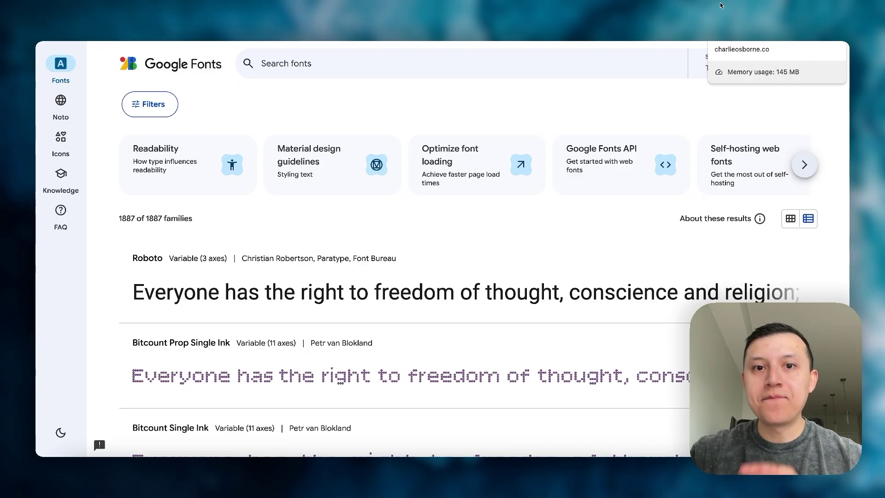
- Confirm the portfolio site's Selected Works heading uses Inter Display with Font Finder
left_click(707, 26)
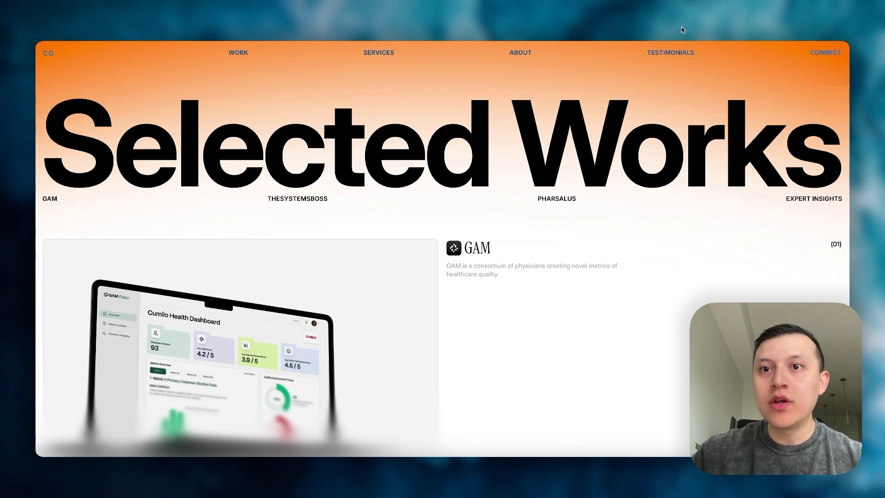
left_click(397, 148)
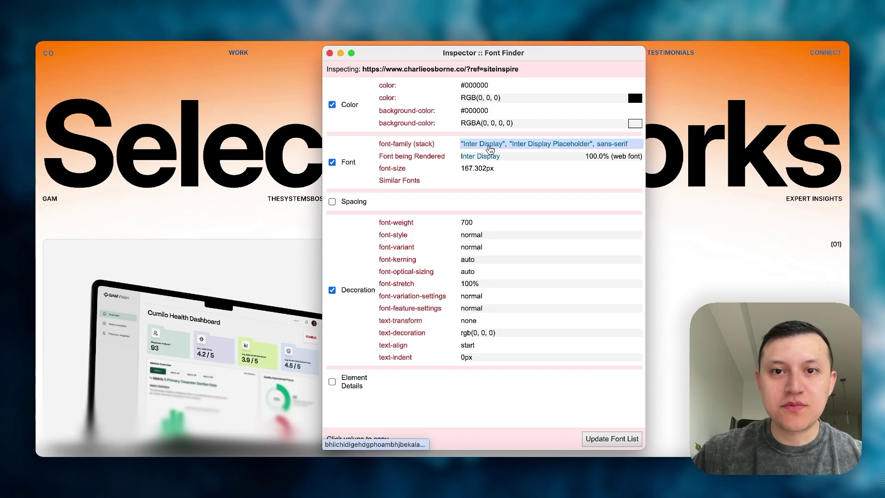
left_click(469, 150)
- Search Google Fonts for 'inter' and browse the Inter font page's styles
left_click(737, 8)
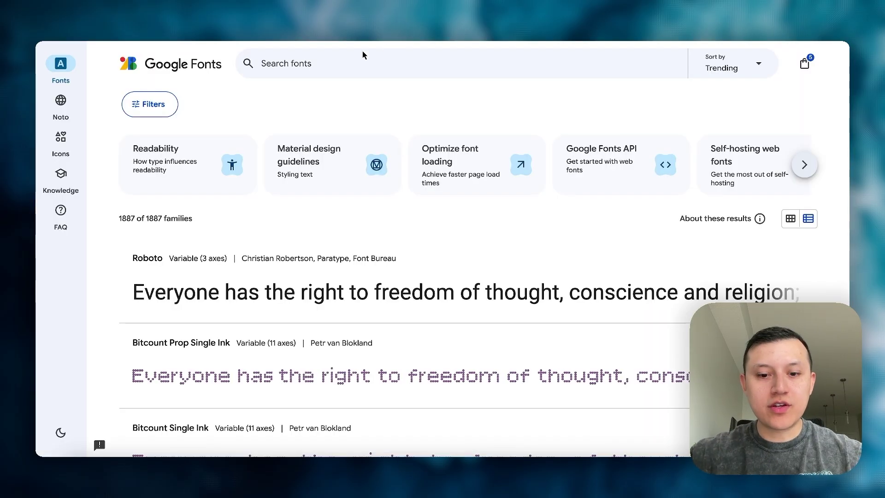
type("inter")
left_click(291, 95)
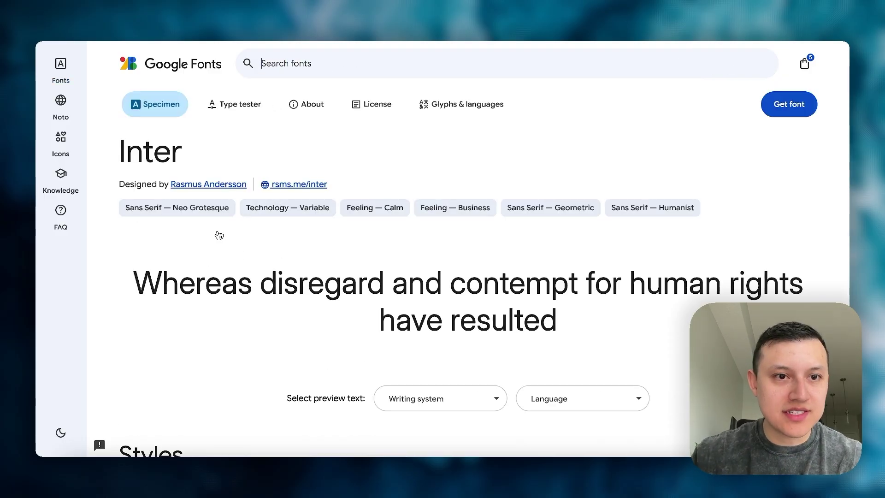
scroll(229, 247, "down", 12)
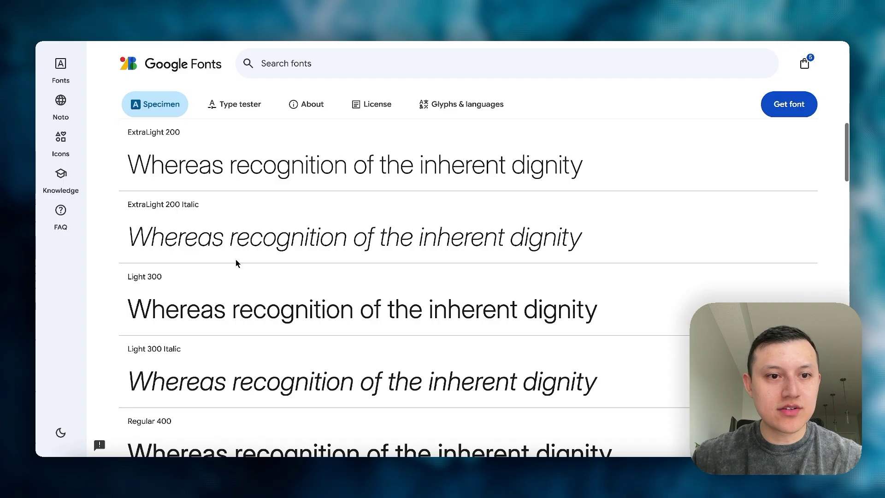
scroll(236, 263, "down", 5)
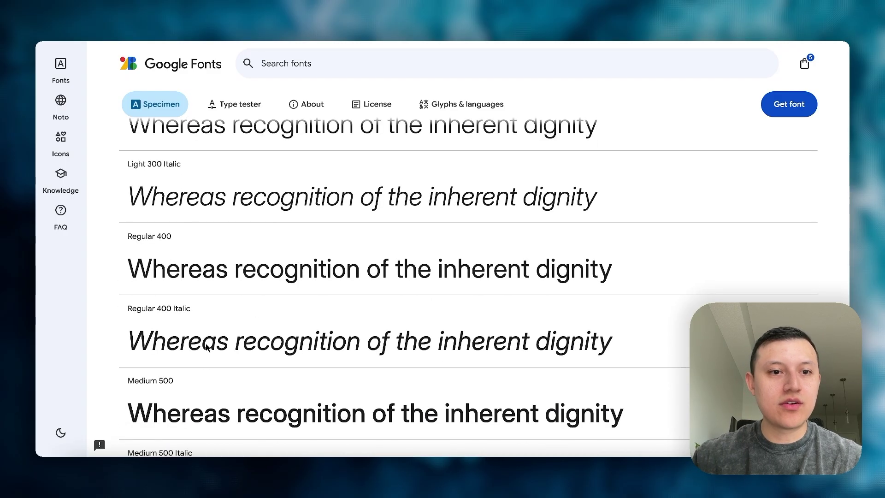
scroll(249, 364, "down", 6)
scroll(258, 294, "down", 10)
scroll(269, 295, "up", 6)
scroll(270, 295, "up", 15)
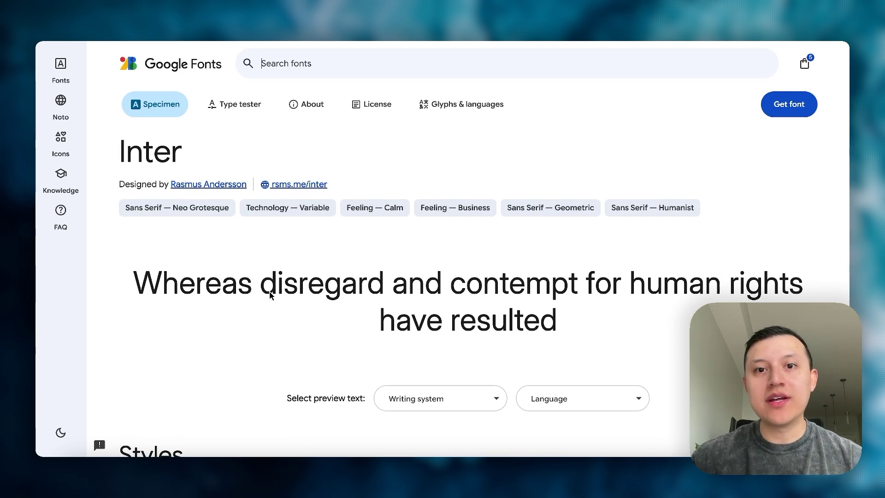
left_click_drag(120, 151, 246, 146)
left_click(265, 148)
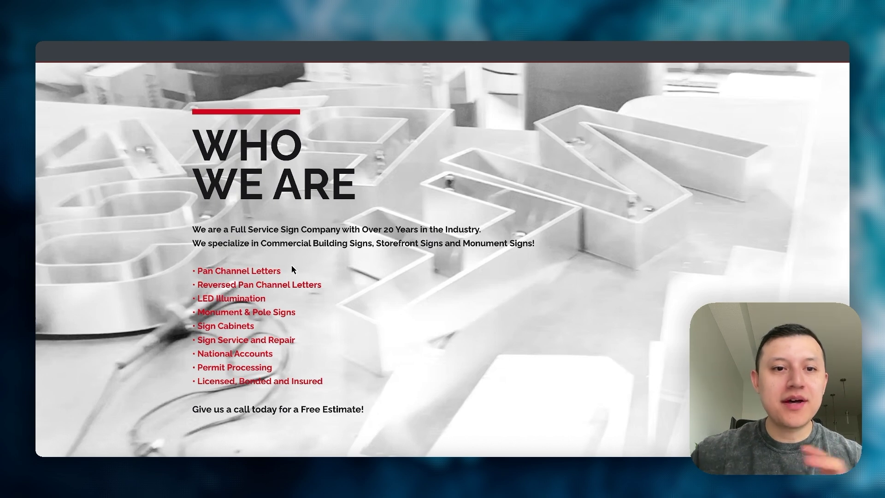
- Highlight the sign company's Who We Are and service list text to show it is real text
left_click_drag(214, 274, 290, 341)
left_click(290, 341)
left_click_drag(353, 322, 192, 226)
left_click(353, 321)
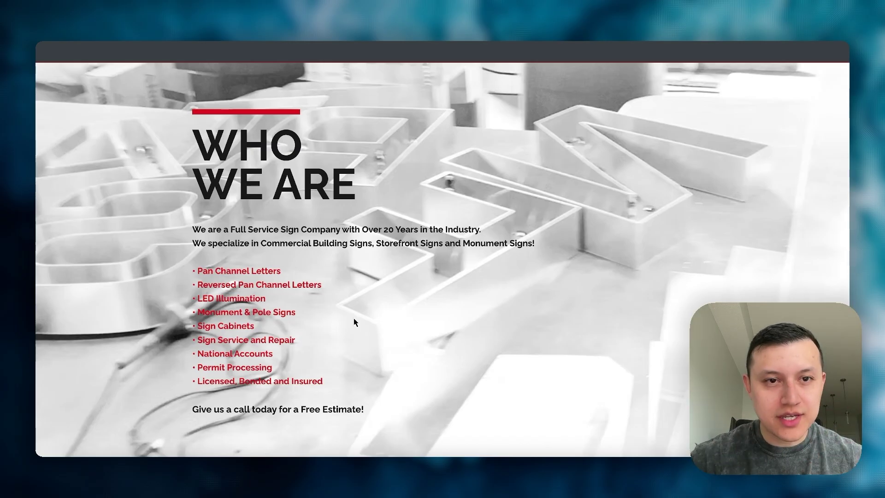
scroll(354, 321, "down", 1)
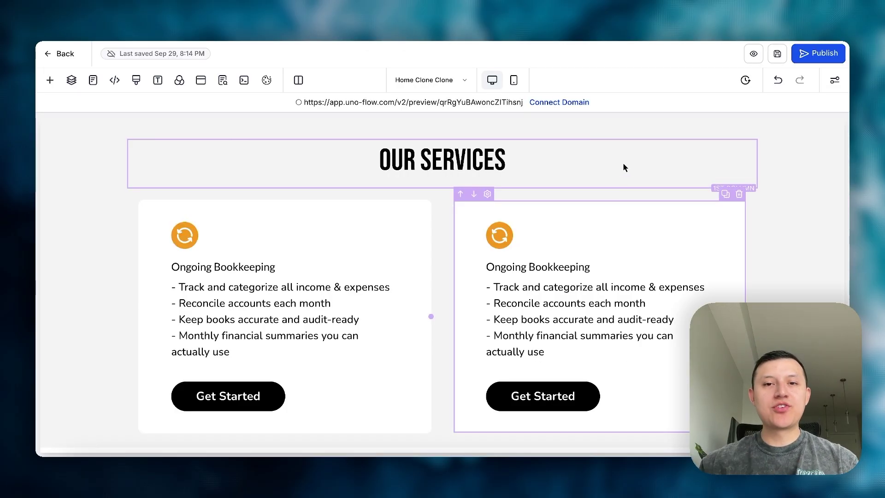
- Set the right card's Ongoing Bookkeeping heading typography type to Custom Font
scroll(570, 231, "down", 2)
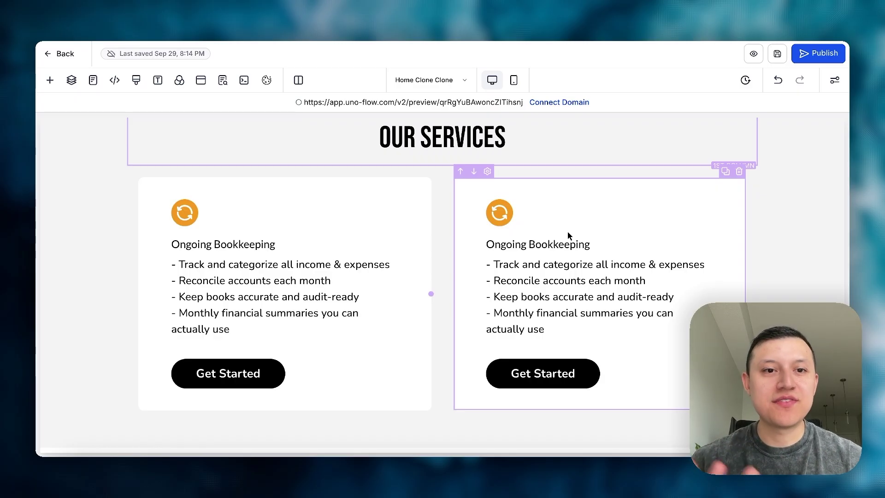
left_click(545, 243)
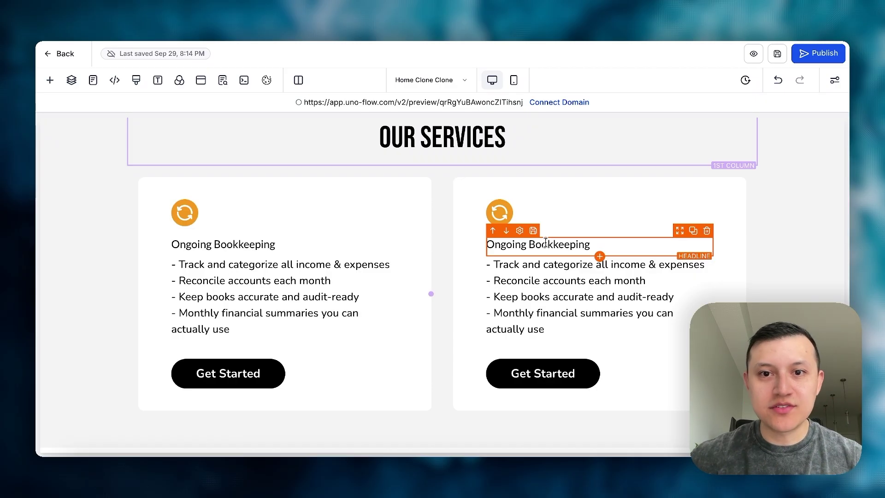
left_click(545, 243)
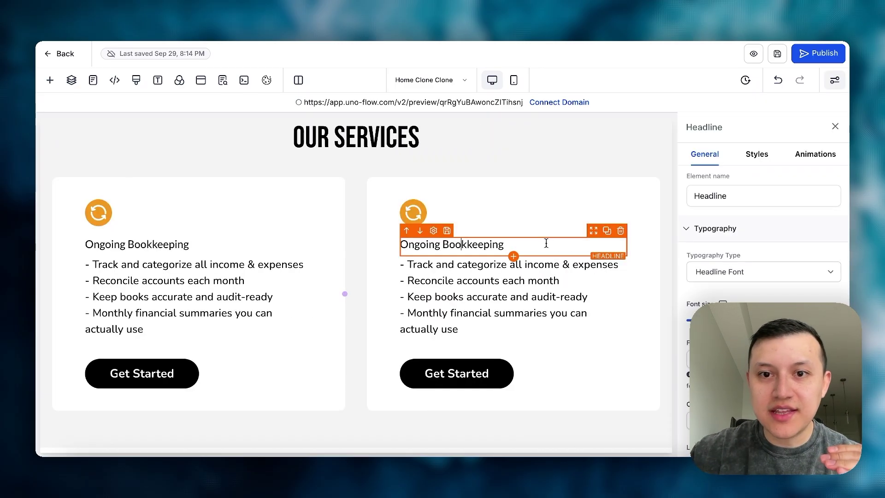
left_click(744, 275)
left_click(743, 276)
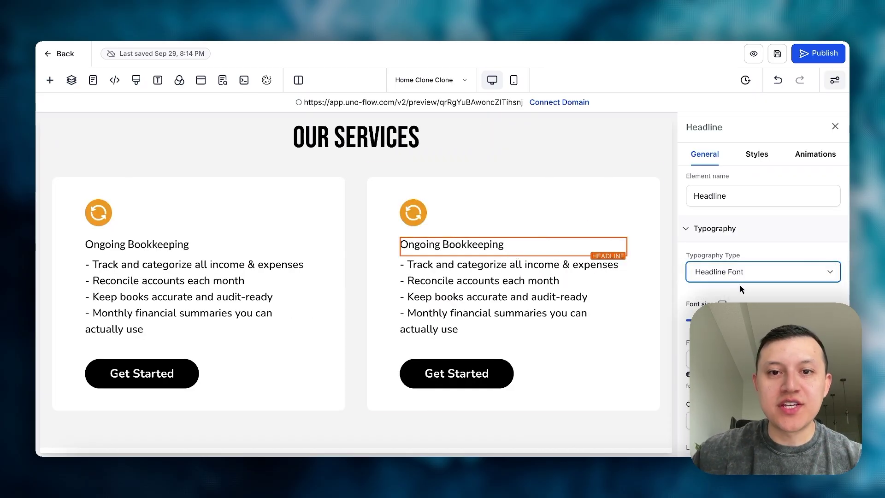
key("Down")
left_click(741, 276)
left_click(746, 285)
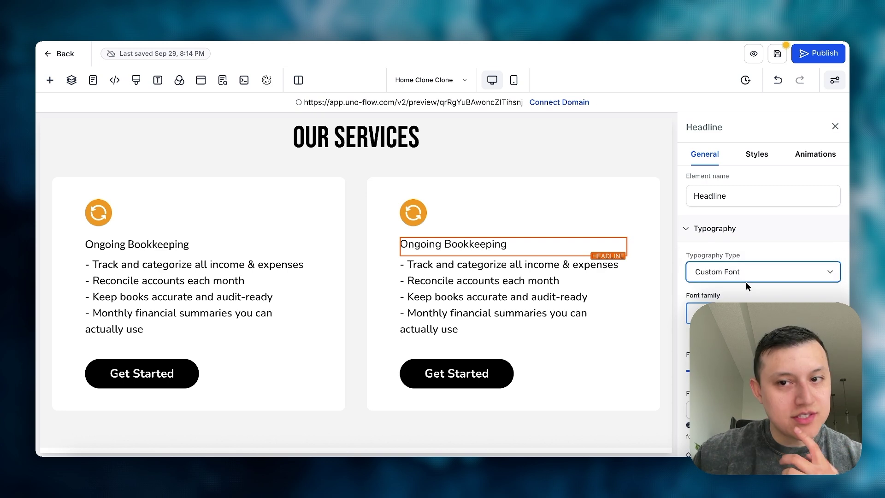
- Apply the Arbutus font to the heading, then select the card icon and OUR SERVICES headline
left_click(746, 313)
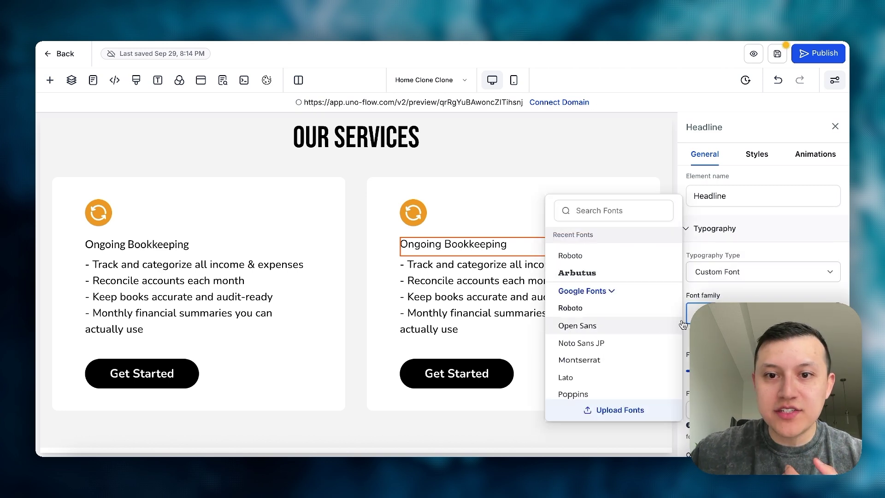
left_click(576, 272)
left_click(560, 223)
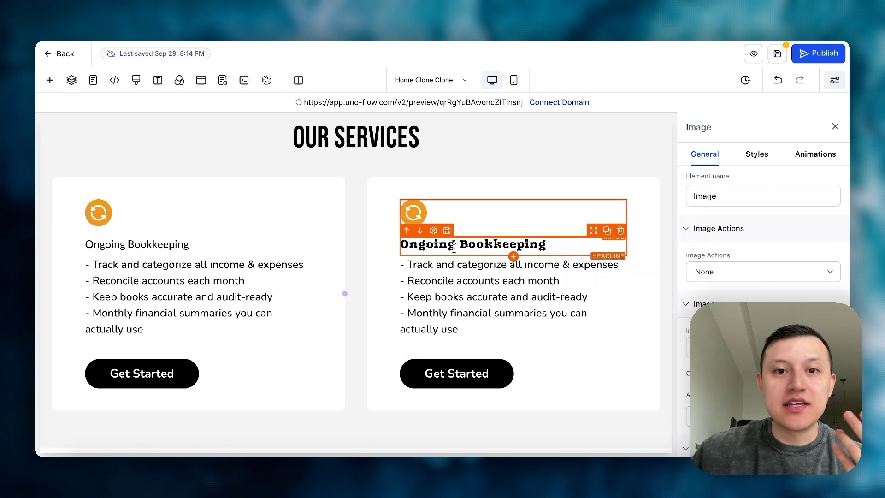
left_click(541, 140)
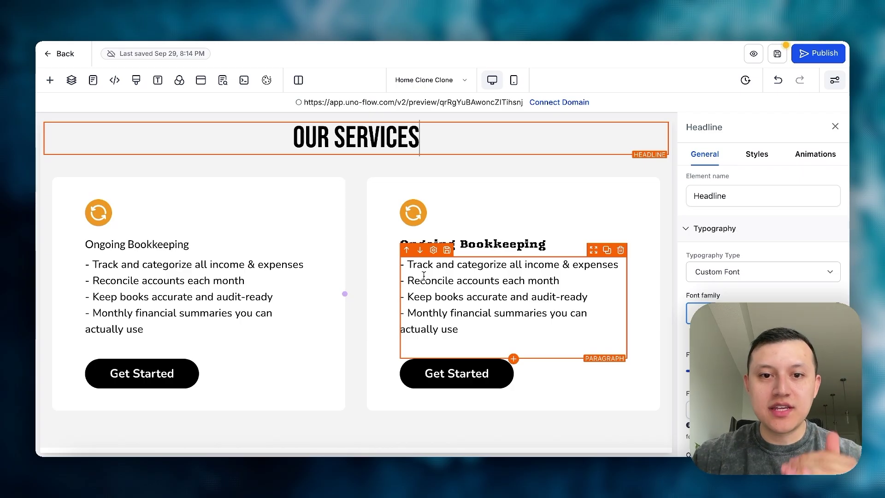
- Give the right card's heading the headline font at font size 29
left_click(530, 180)
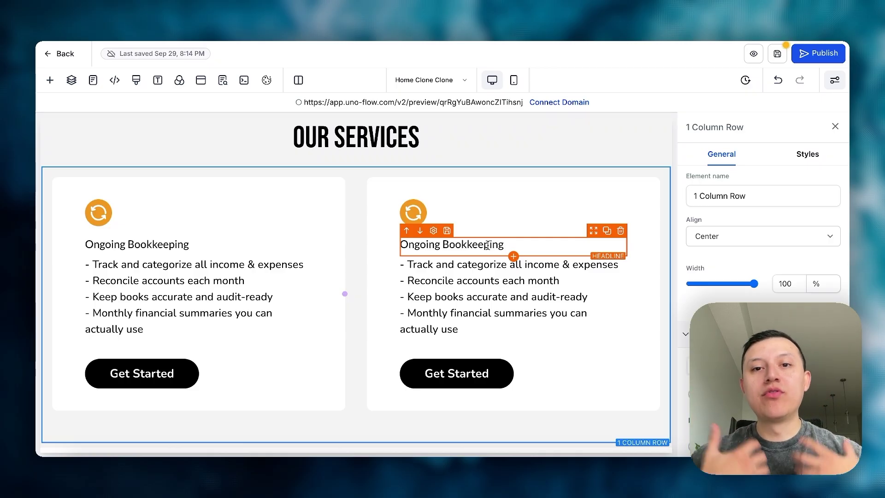
left_click(519, 188)
left_click(481, 243)
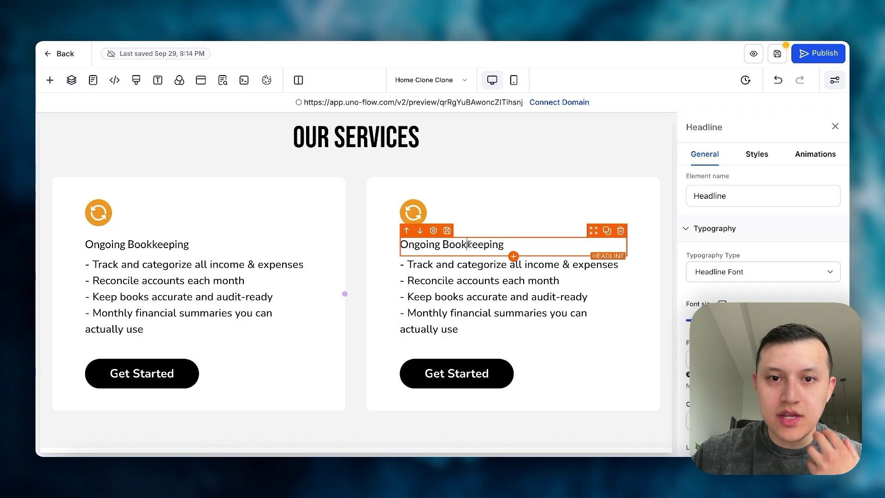
mouse_move(711, 320)
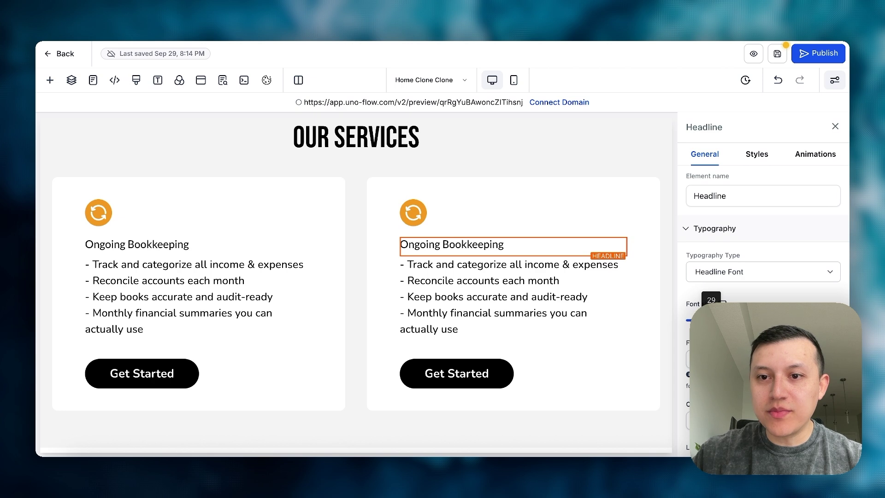
left_click(711, 320)
left_click(537, 192)
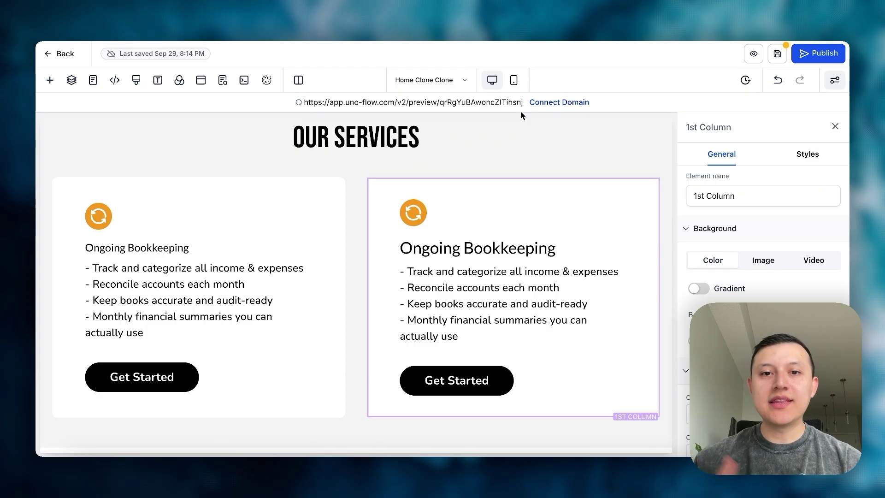
- Make the Ongoing Bookkeeping heading text bold
double_click(471, 250)
triple_click(471, 250)
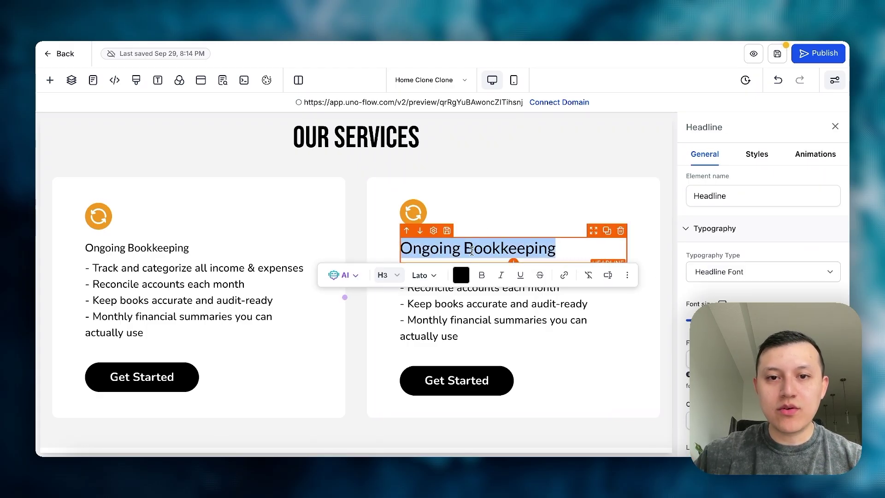
left_click(482, 274)
left_click(485, 156)
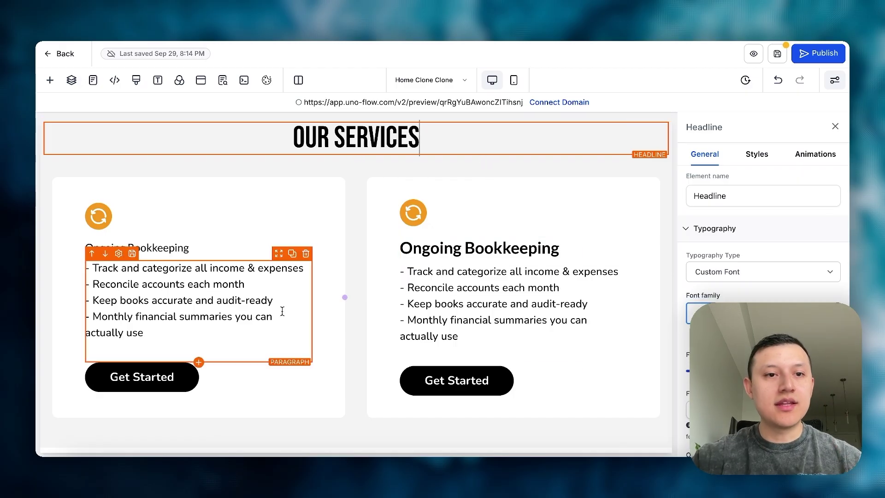
left_click(486, 190)
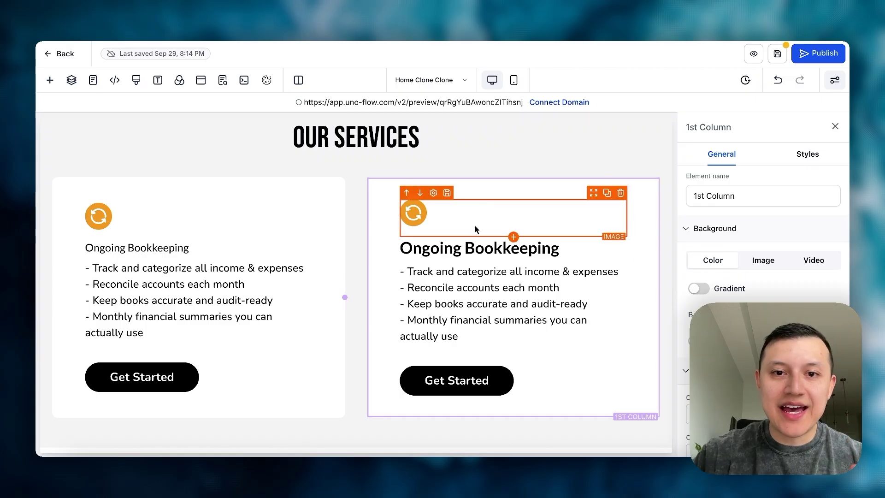
left_click(464, 247)
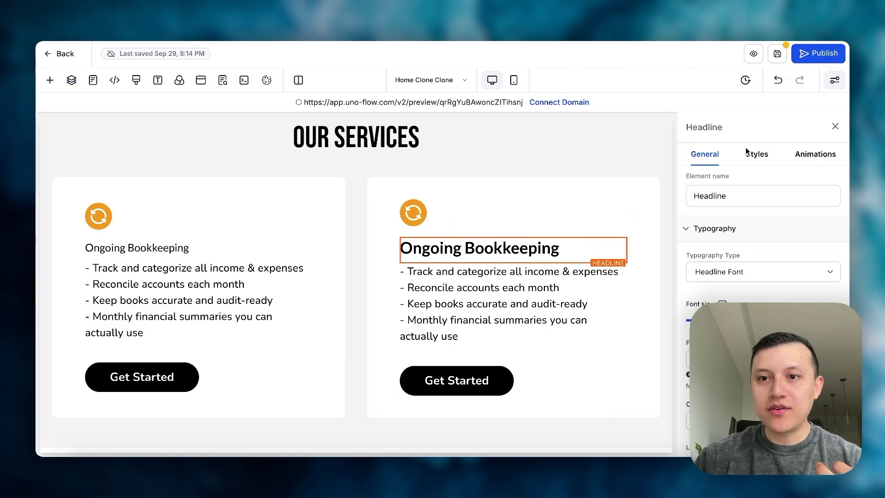
- Set the right card heading's bottom padding to 20 px under Margin & Padding
left_click(761, 163)
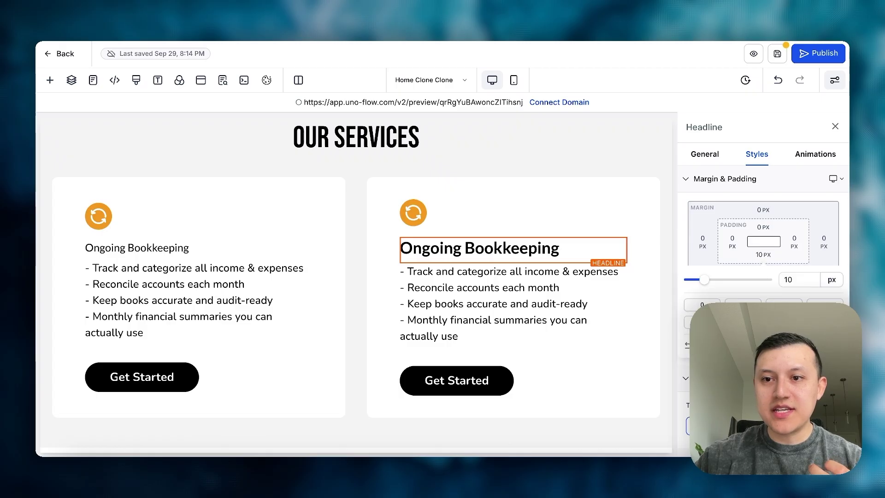
left_click(496, 190)
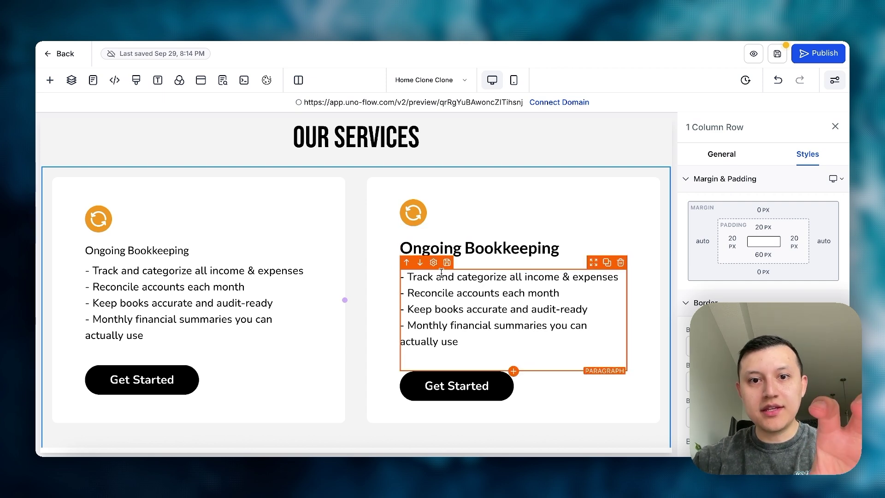
scroll(490, 396, "down", 1)
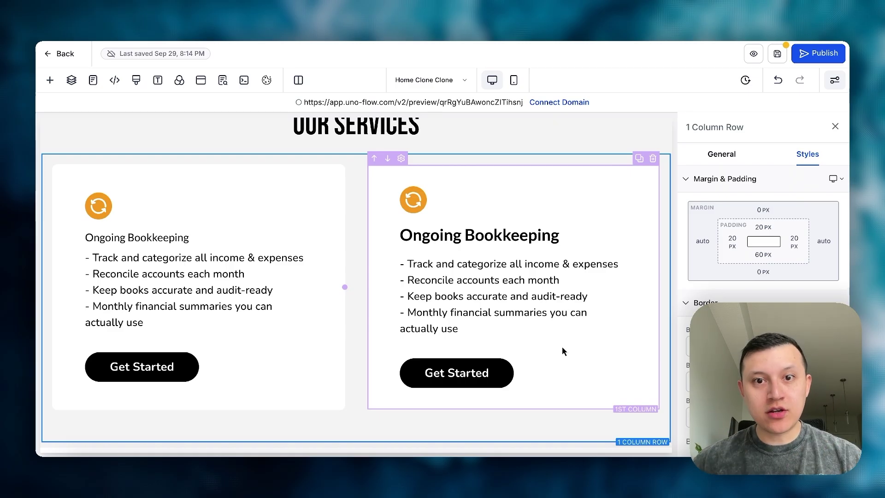
left_click(520, 236)
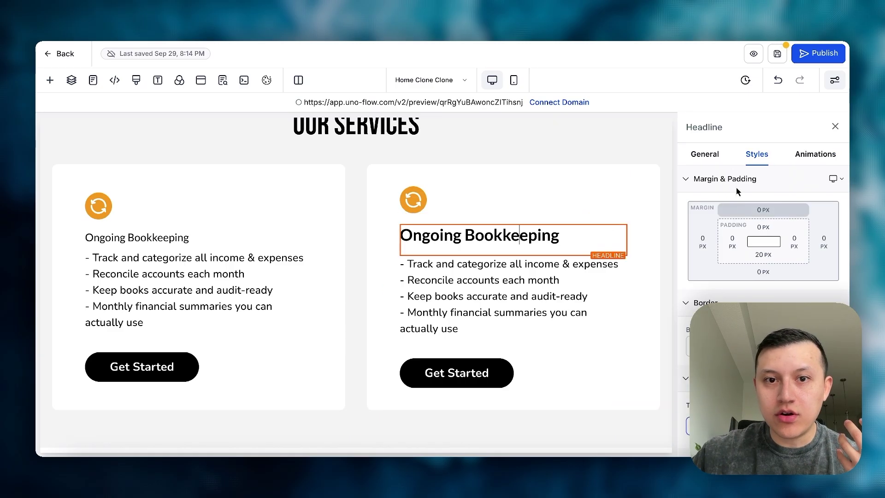
scroll(735, 184, "down", 3)
left_click(705, 154)
scroll(762, 231, "down", 5)
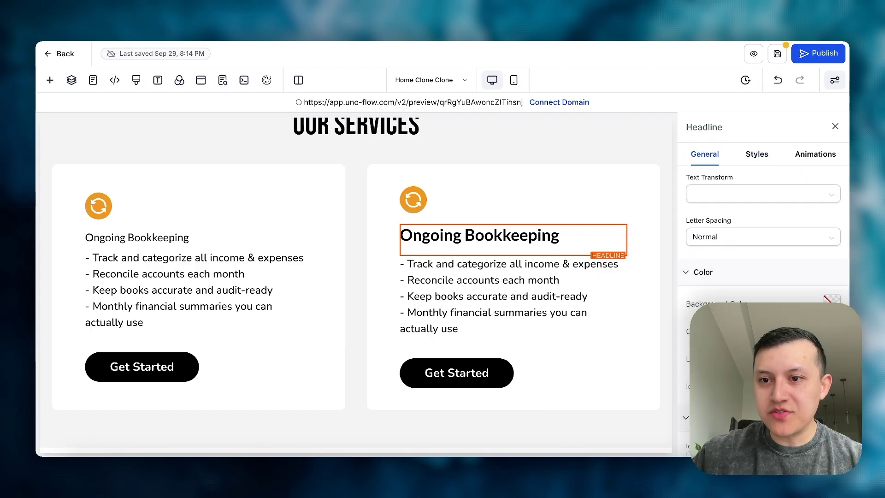
- Try blue for the right card's heading colour, then set it back to black
left_click(697, 332)
left_click(683, 216)
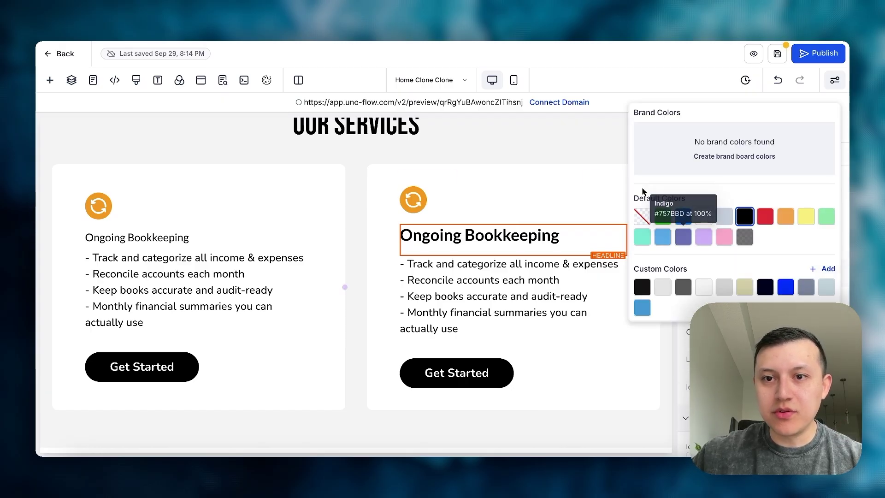
left_click(525, 138)
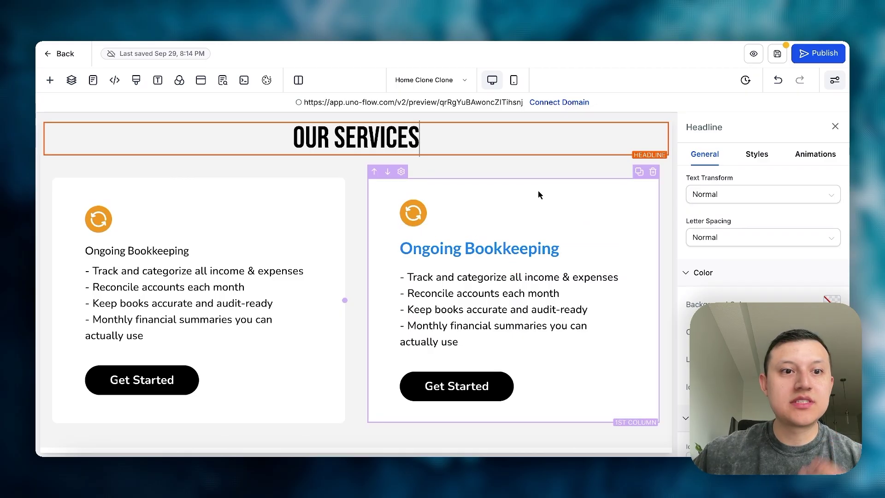
left_click(538, 254)
left_click(831, 332)
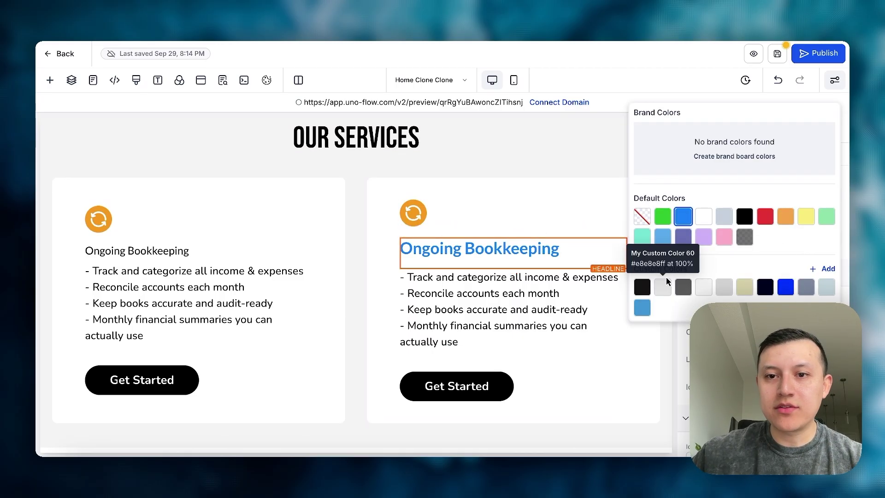
left_click(642, 286)
- Colour the bullet list paragraph dark grey (#636363)
left_click(532, 306)
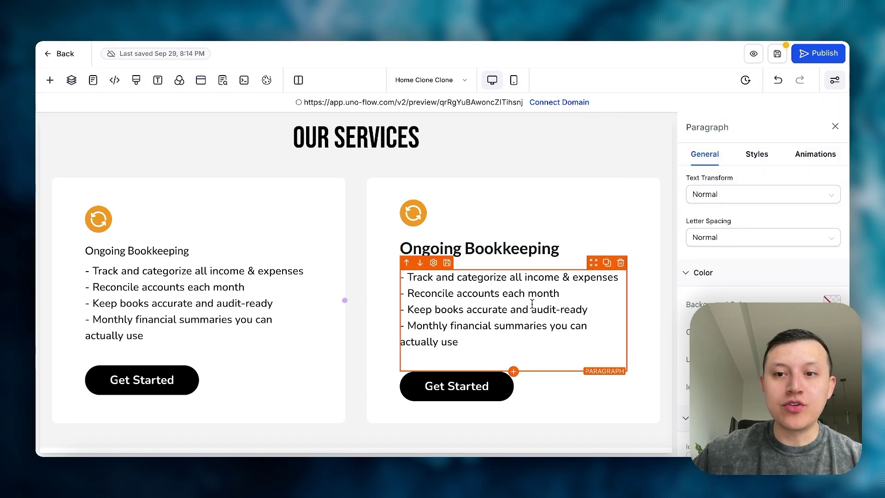
left_click(832, 331)
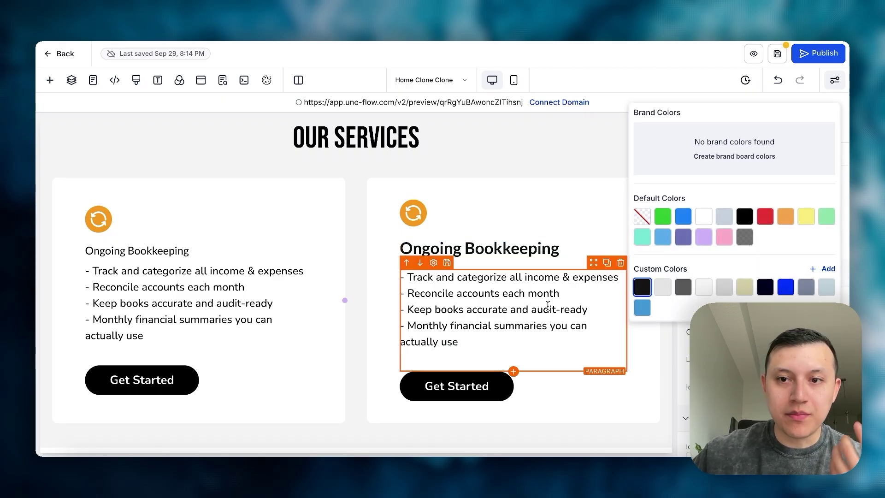
left_click(681, 288)
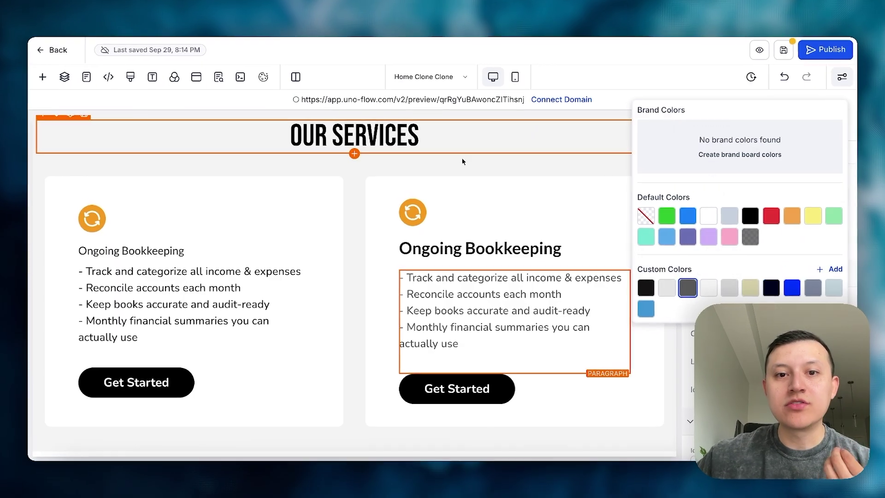
left_click(464, 152)
scroll(520, 175, "down", 1)
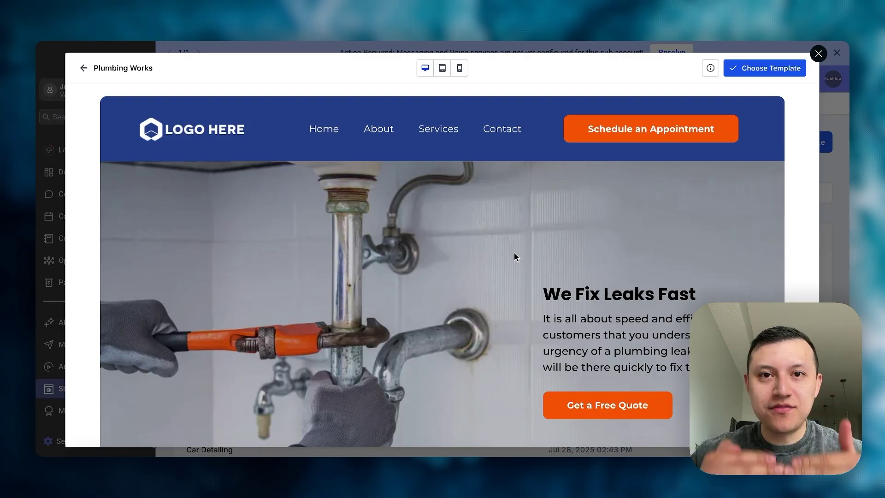
- Scroll the Plumbing Works template preview down to its Your Trusted Plumbing Partner section
scroll(514, 253, "down", 2)
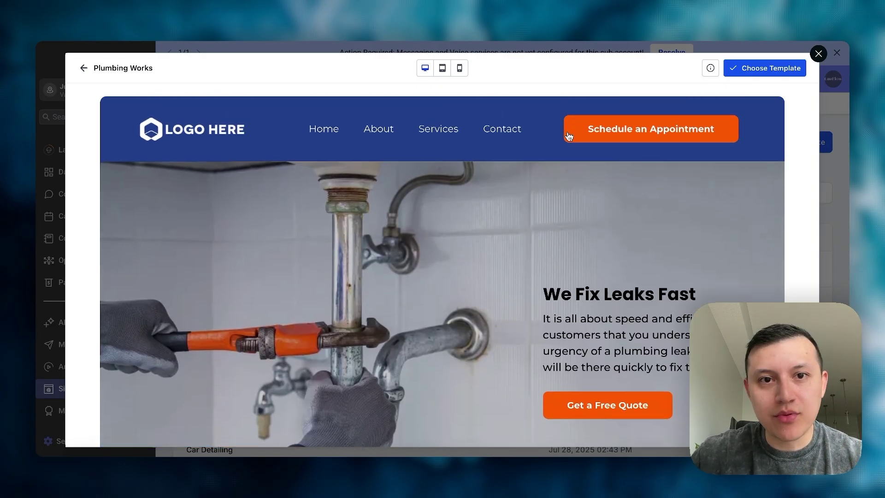
scroll(595, 295, "down", 3)
scroll(595, 295, "down", 4)
scroll(599, 297, "up", 7)
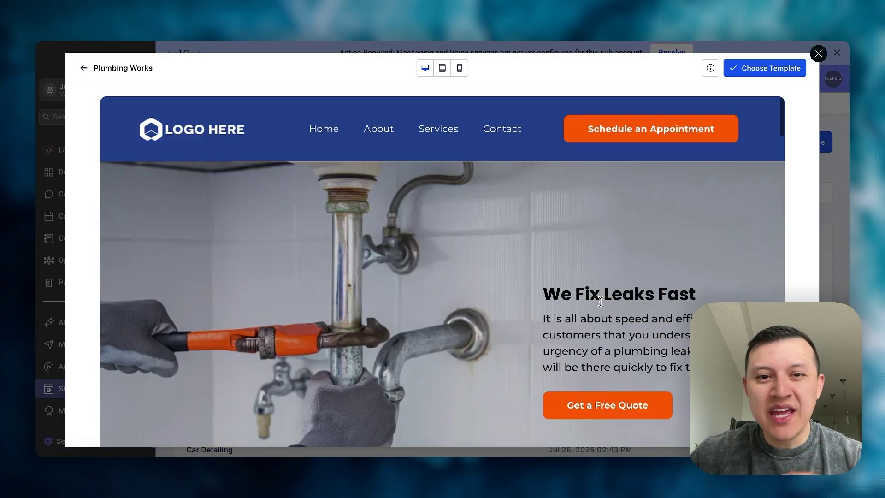
scroll(600, 301, "down", 1)
scroll(600, 301, "down", 7)
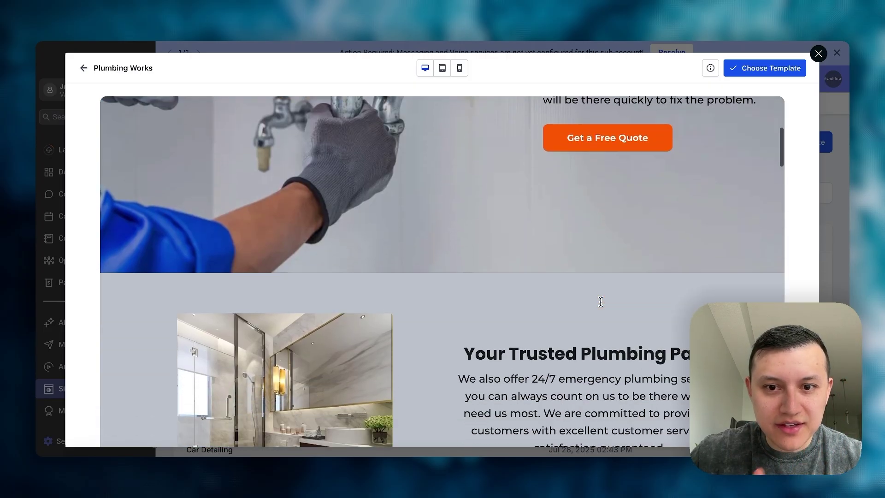
scroll(601, 301, "down", 4)
scroll(560, 287, "up", 3)
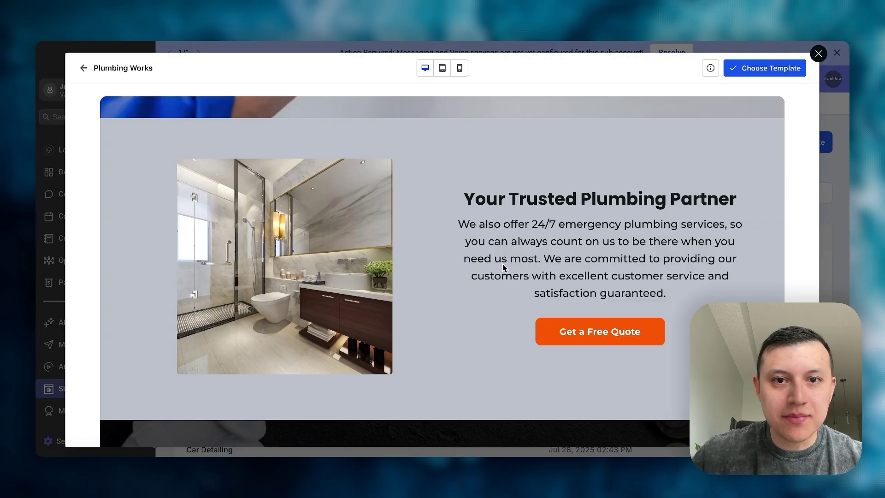
scroll(553, 266, "up", 8)
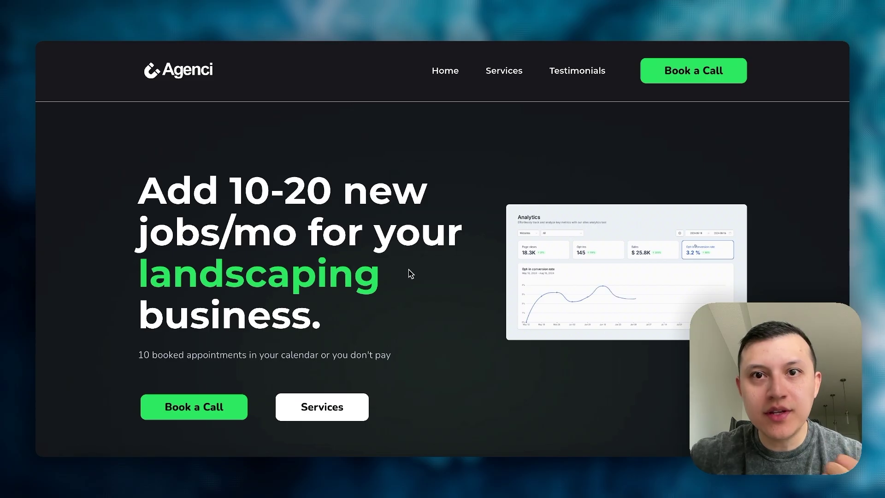
- Glance at the live page's stats cards, then return to the SMMA Agency Green Website's page list
scroll(409, 272, "down", 5)
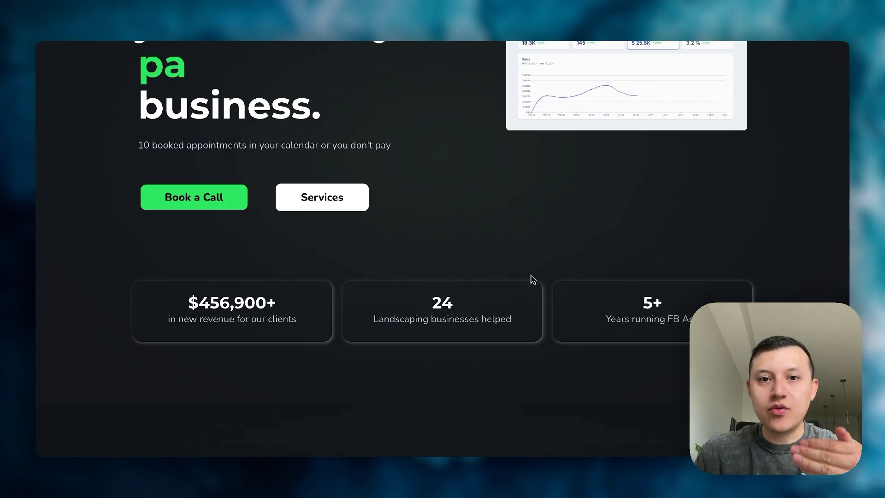
scroll(532, 280, "up", 5)
left_click(570, 7)
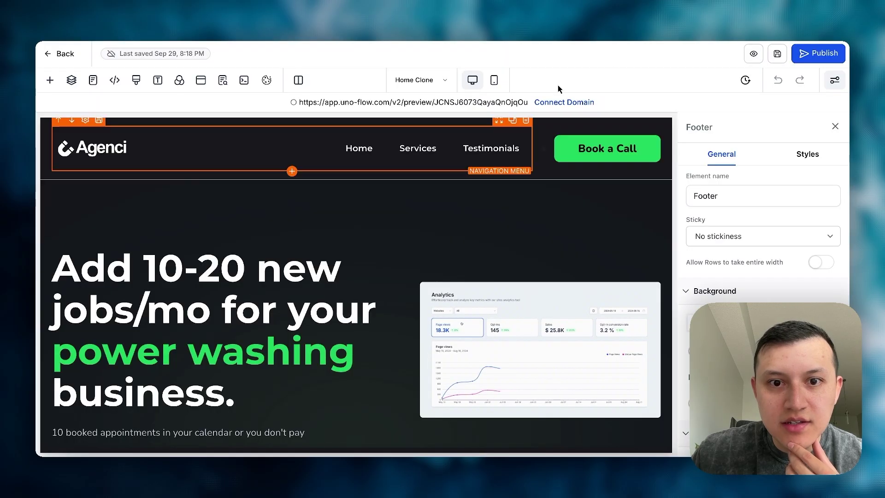
- Select the '24 Landscaping businesses helped' card and expand its Box Shadow settings under Styles
scroll(442, 191, "down", 3)
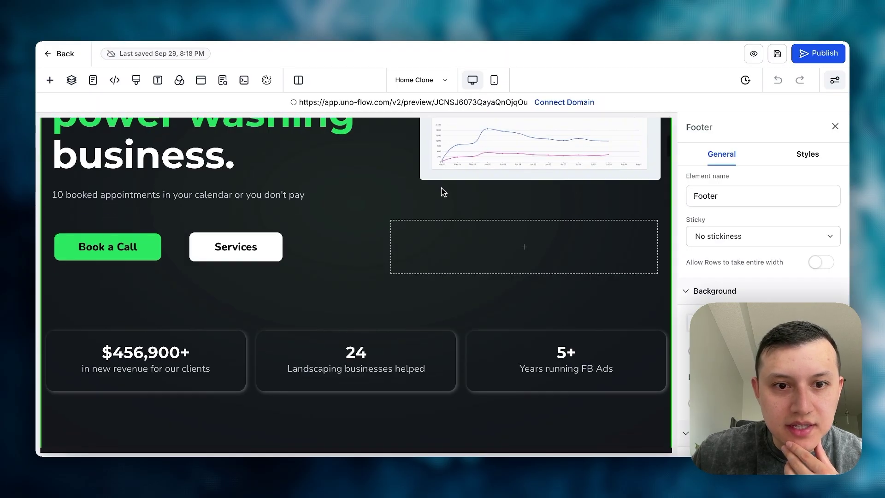
scroll(442, 191, "down", 3)
left_click(312, 192)
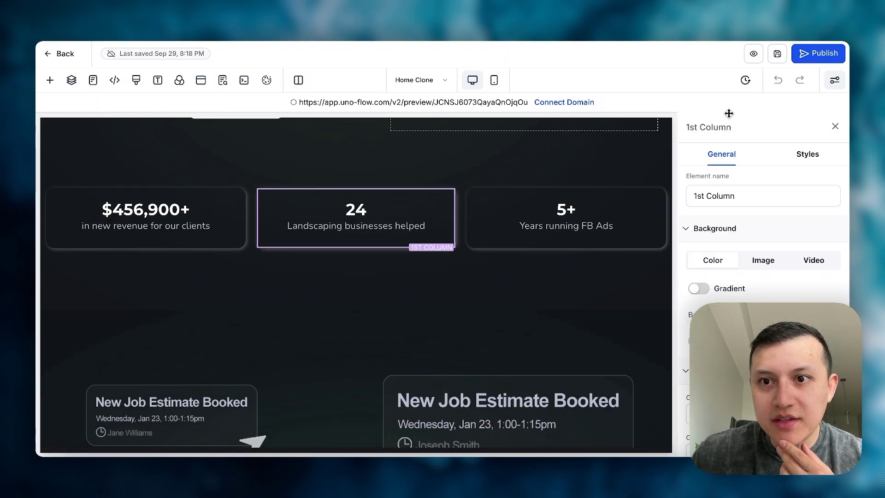
left_click(807, 154)
scroll(789, 189, "down", 3)
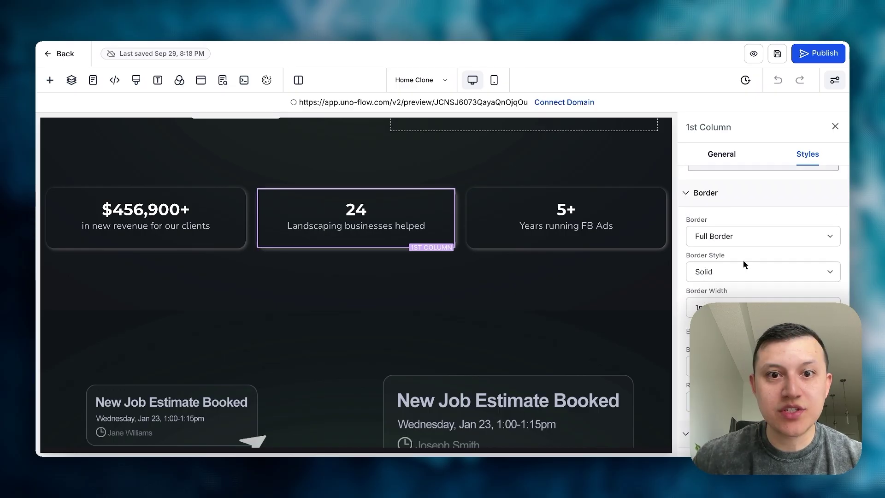
scroll(743, 261, "down", 1)
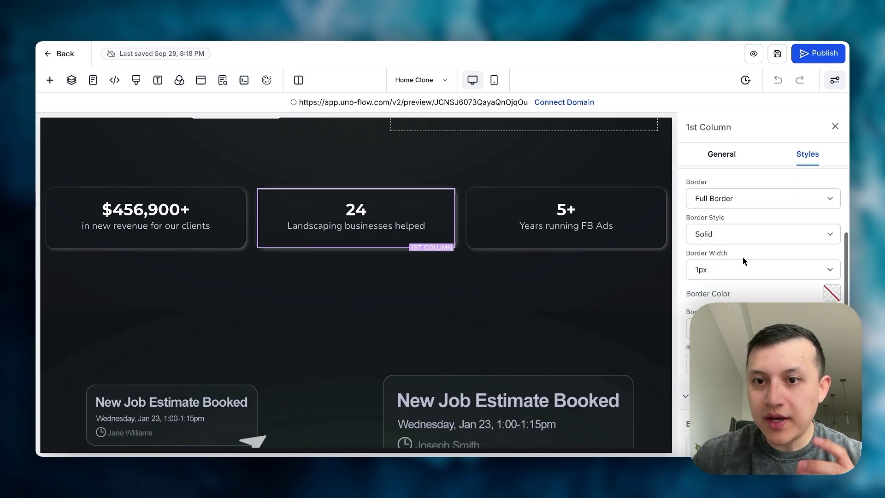
scroll(743, 261, "down", 3)
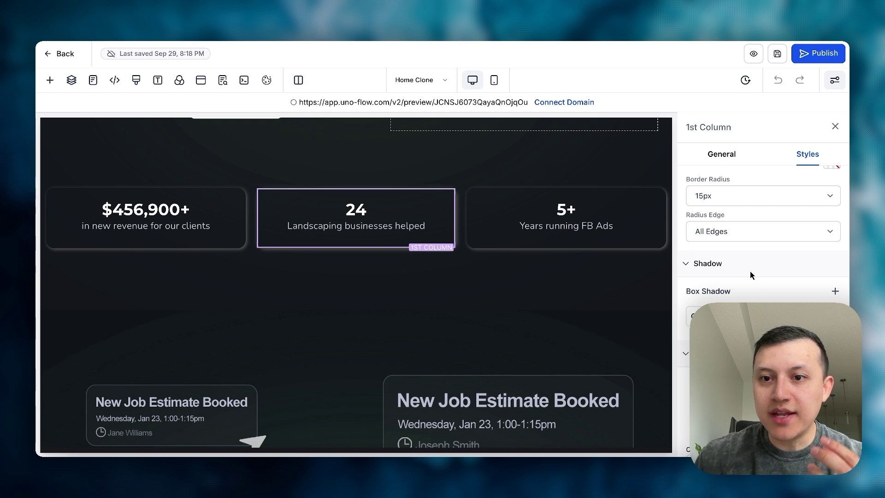
scroll(722, 271, "down", 1)
left_click(737, 282)
scroll(737, 282, "down", 2)
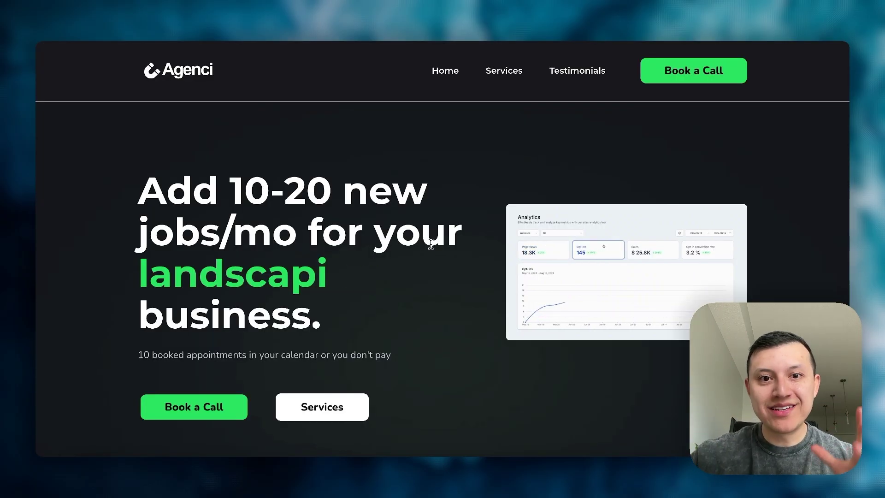
- Review the live landscaping and painting pages, then select the header's Book a Call button in the editor
scroll(430, 244, "down", 2)
scroll(431, 244, "down", 10)
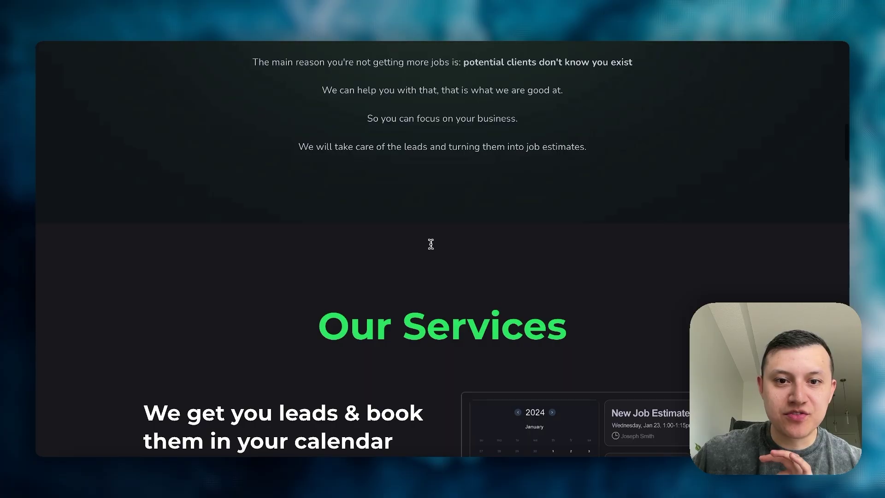
scroll(389, 252, "down", 6)
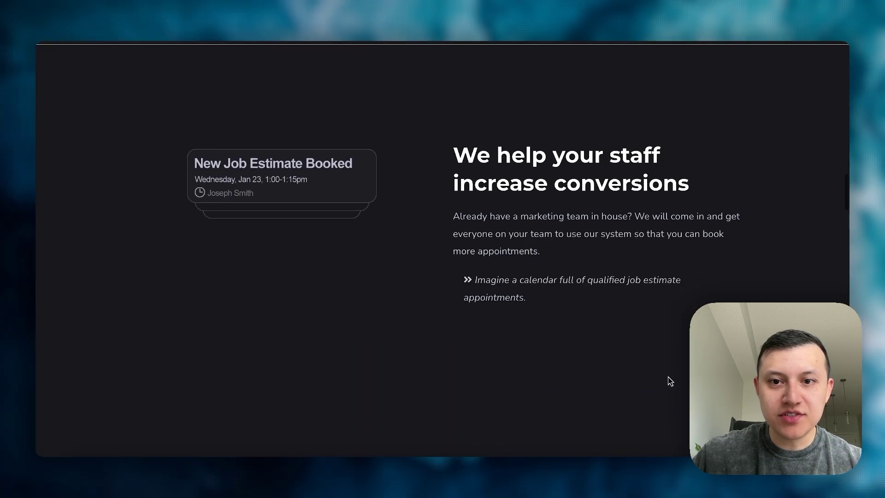
scroll(660, 375, "up", 1)
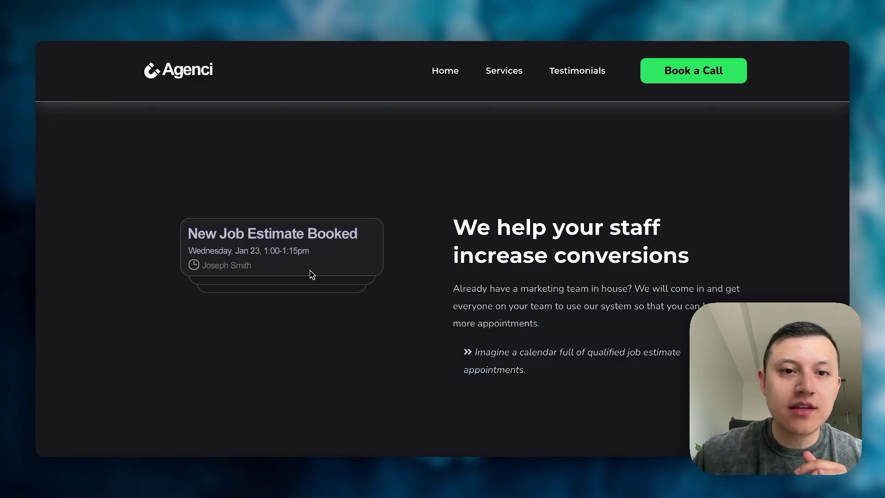
scroll(525, 300, "down", 10)
scroll(553, 305, "up", 1)
scroll(429, 325, "up", 7)
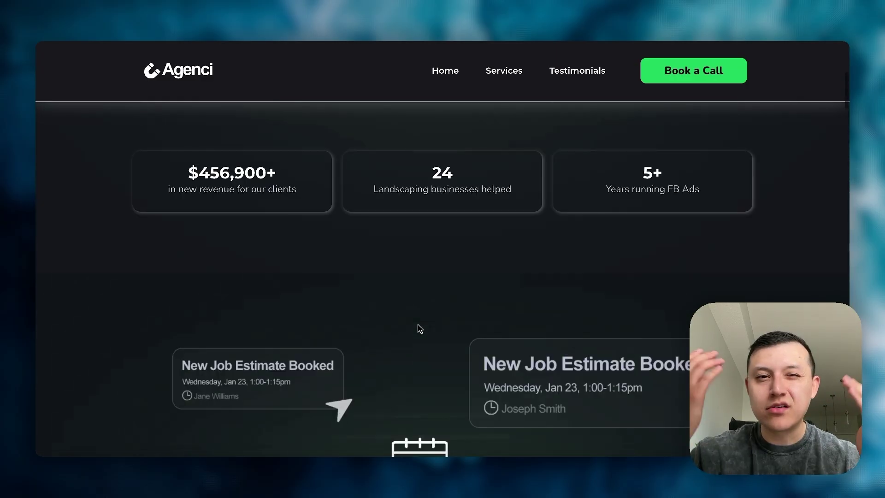
scroll(419, 328, "up", 5)
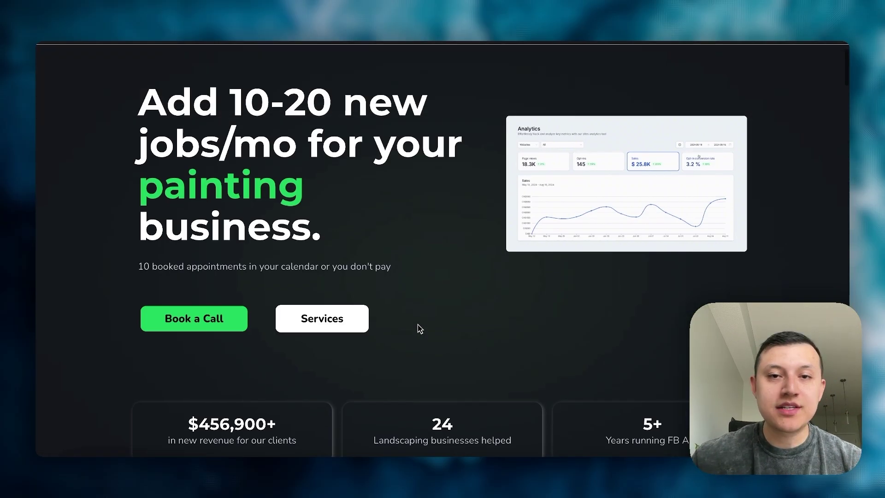
scroll(417, 324, "down", 10)
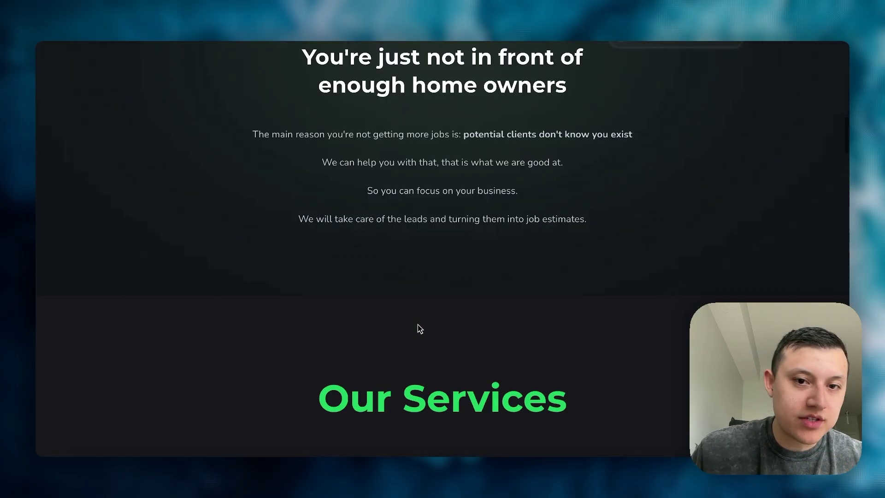
scroll(417, 325, "down", 3)
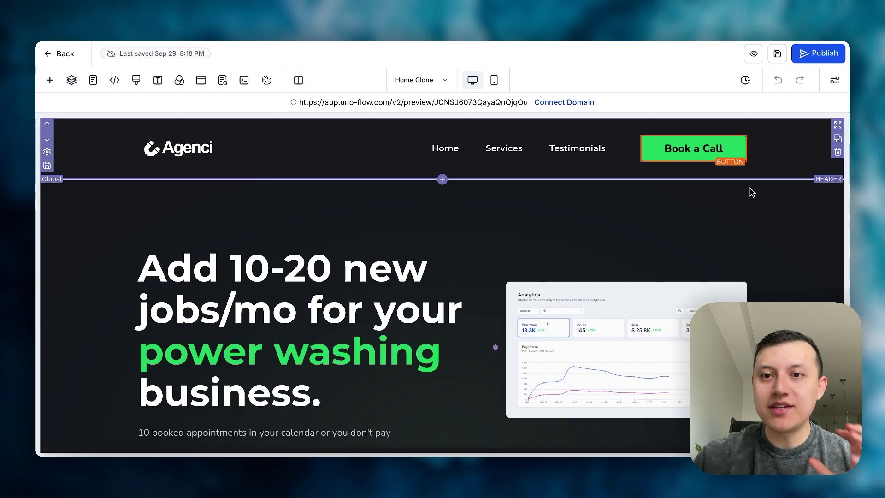
left_click(678, 149)
- Set the Book a Call button's hover animation to Elevate, after trying another style, and preview the page
left_click(736, 153)
left_click(823, 156)
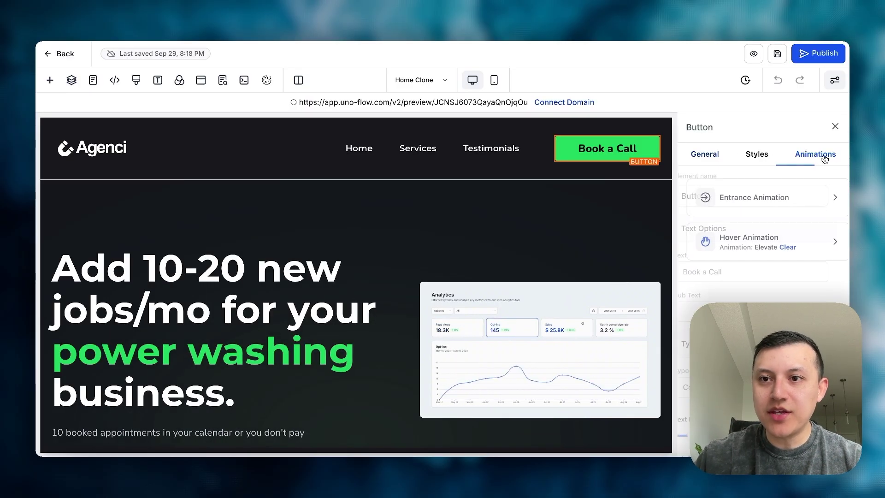
left_click(762, 228)
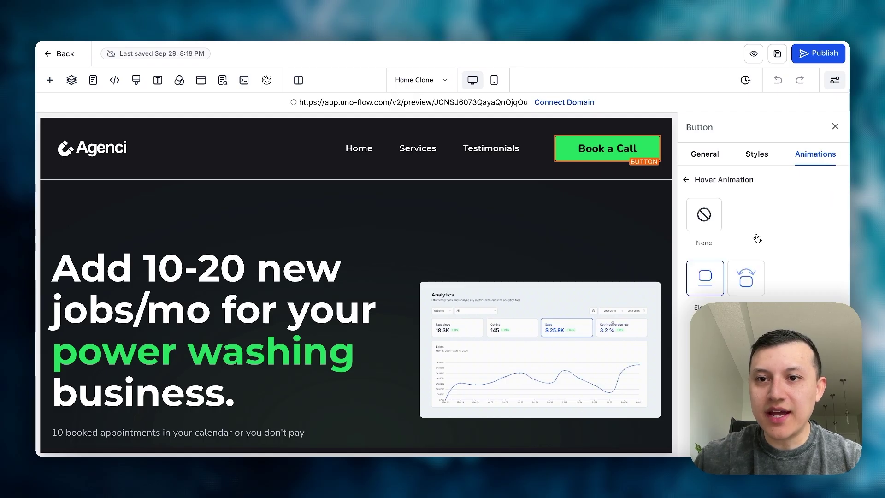
left_click(751, 280)
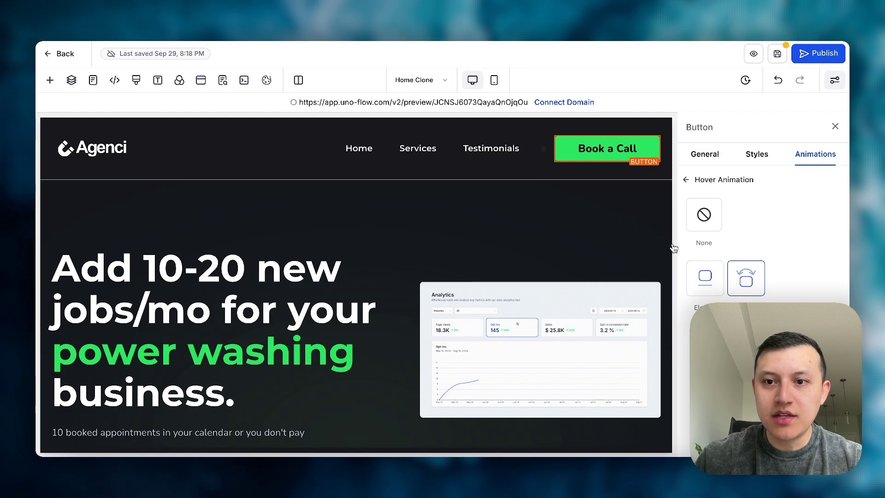
left_click(698, 281)
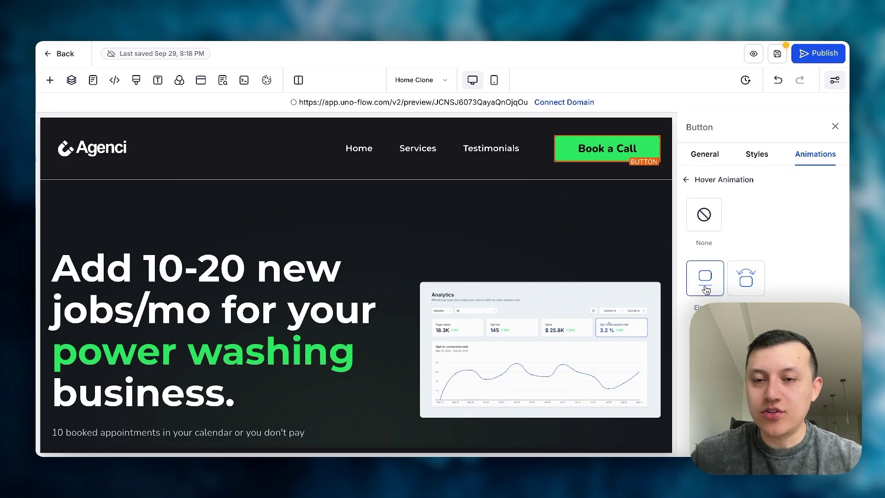
left_click(753, 53)
scroll(675, 129, "down", 8)
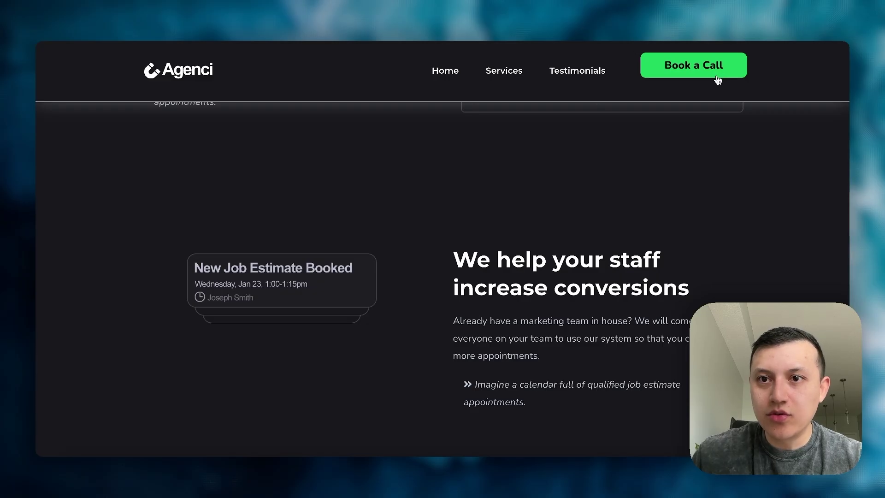
- Scroll down the previewed Agenci page before moving to the fitness example site
scroll(641, 296, "down", 15)
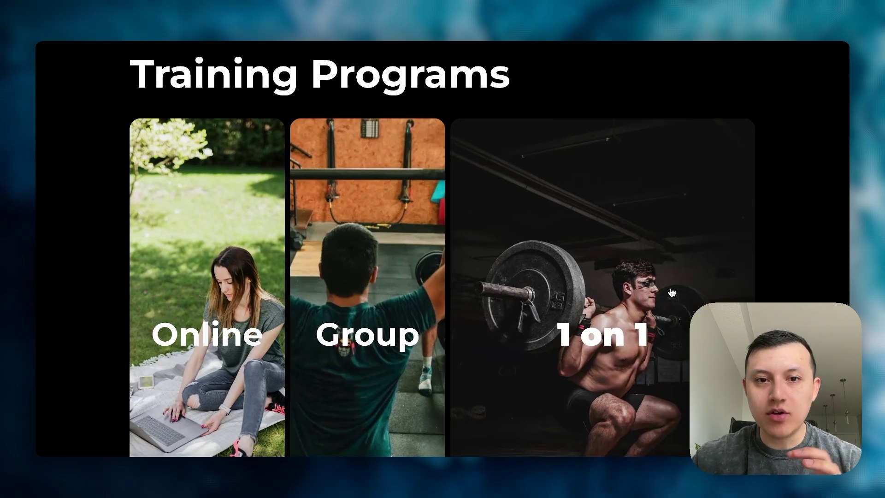
- Show the fitness site's Online, Group and 1 on 1 training cards widening on hover
scroll(649, 298, "down", 1)
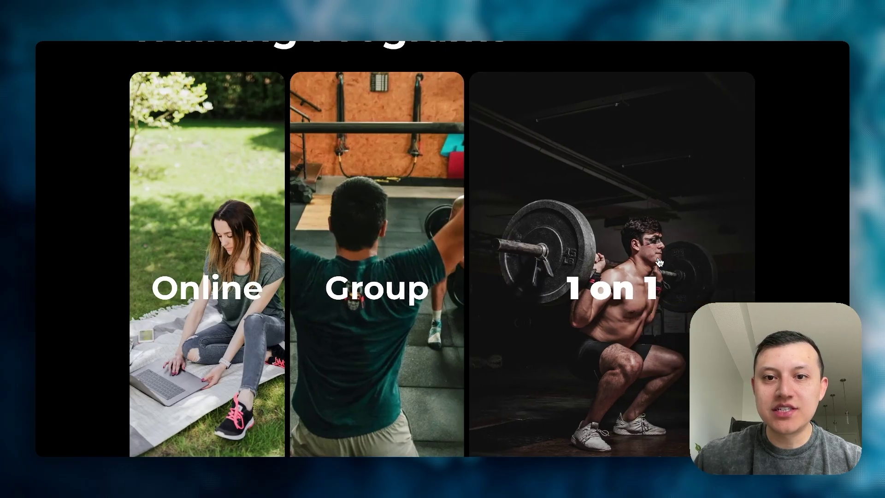
scroll(649, 261, "up", 1)
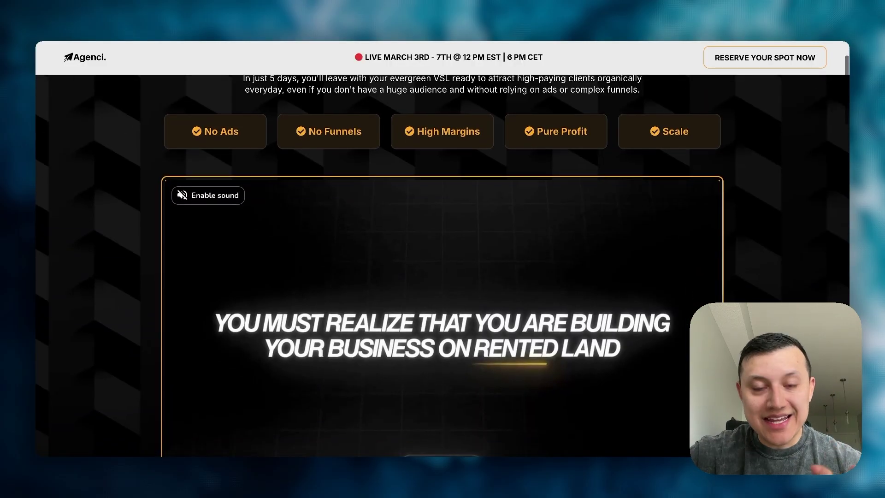
scroll(442, 249, "down", 3)
- Scroll past the schedule and story sections to the General and VIP admission pricing cards
scroll(443, 249, "down", 5)
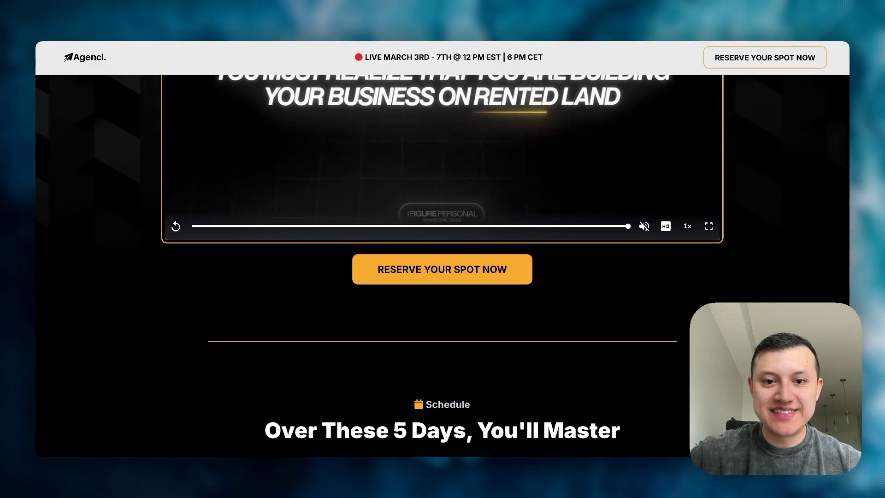
scroll(443, 249, "up", 1)
scroll(442, 249, "down", 10)
scroll(442, 249, "down", 6)
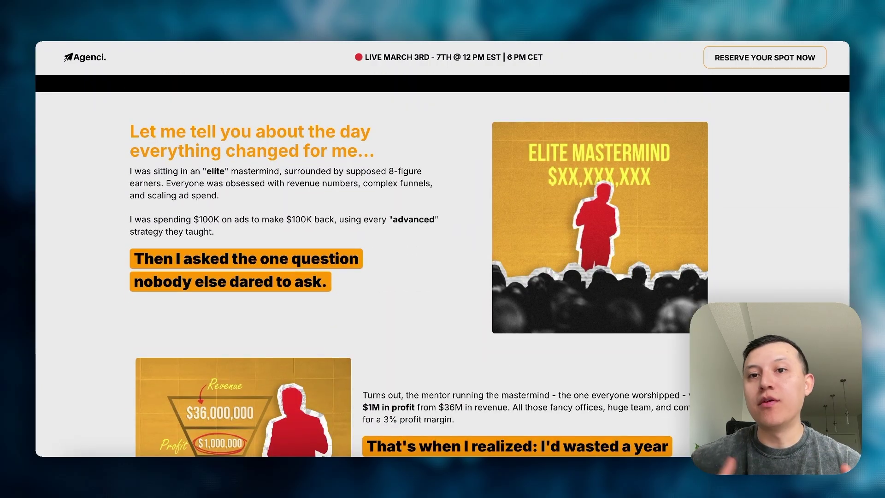
scroll(709, 300, "down", 12)
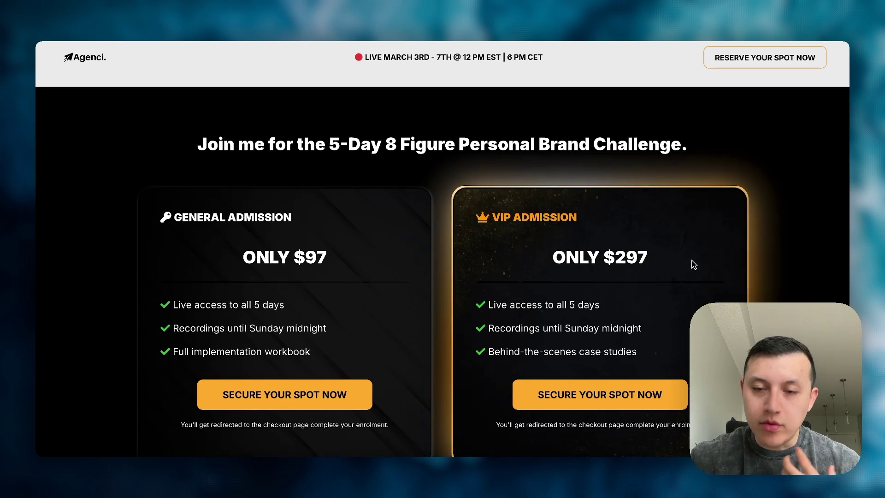
scroll(693, 264, "down", 1)
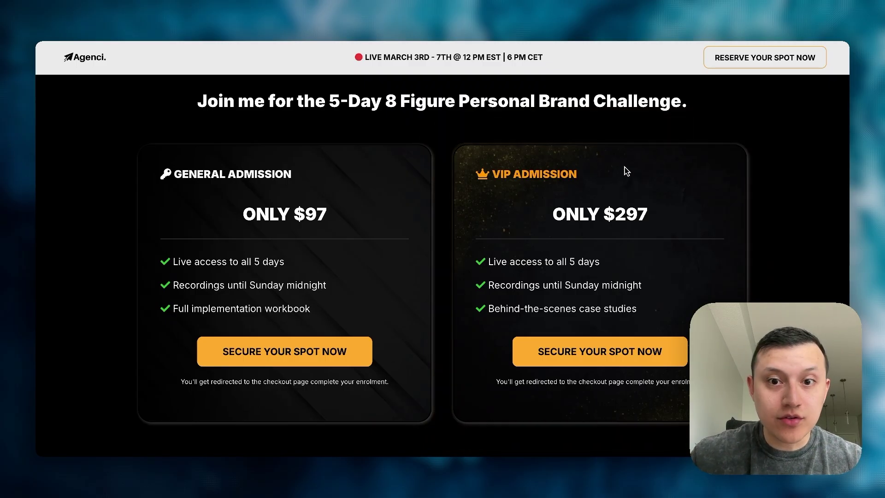
scroll(686, 272, "up", 2)
left_click_drag(556, 273, 664, 276)
left_click(664, 276)
scroll(645, 244, "down", 1)
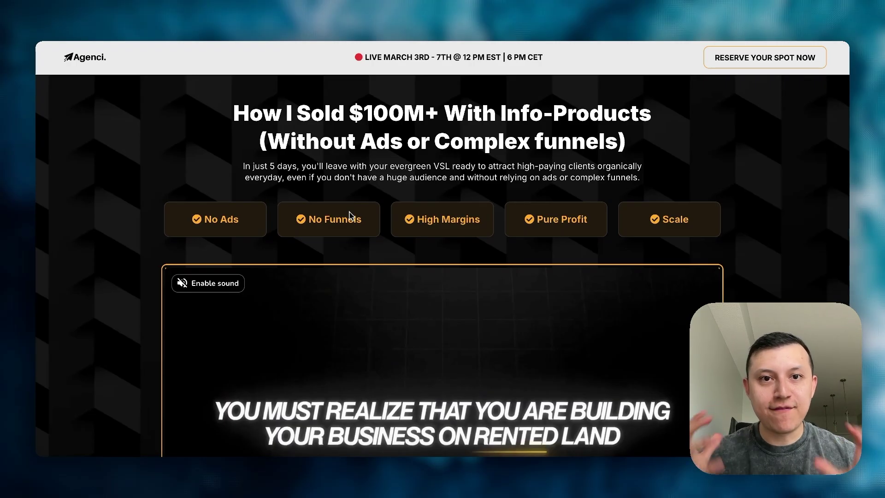
- Scroll up and down through the challenge landing page's sections once more
scroll(521, 350, "down", 10)
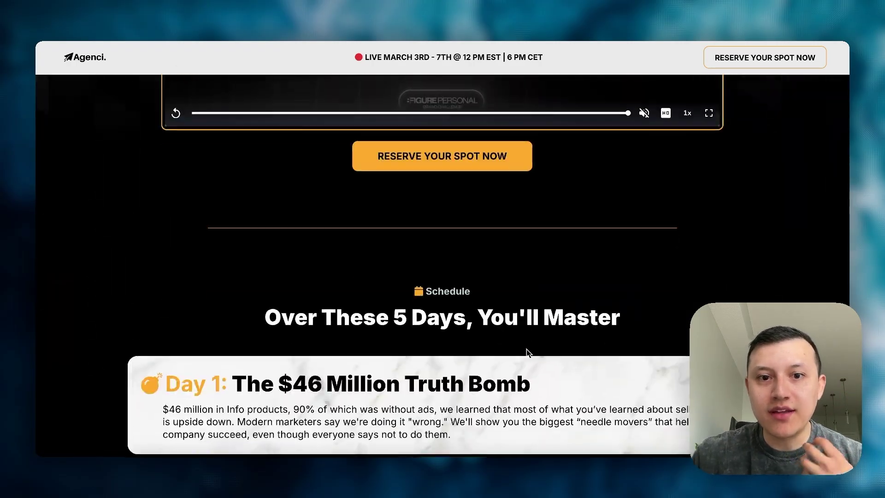
scroll(527, 350, "down", 20)
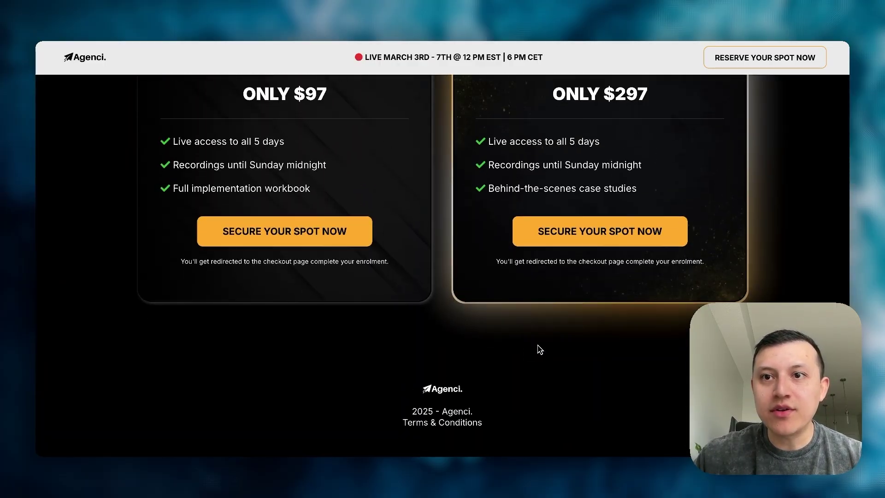
scroll(772, 128, "up", 20)
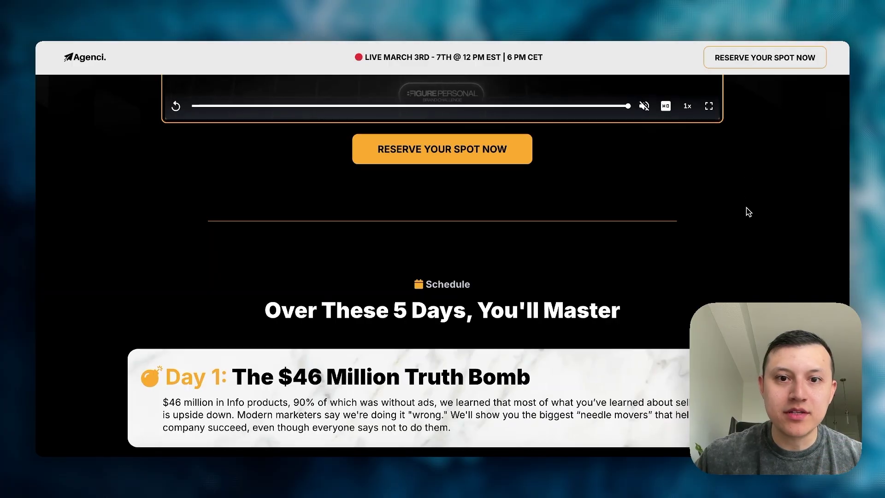
scroll(746, 193, "down", 10)
scroll(746, 281, "down", 15)
scroll(747, 282, "up", 3)
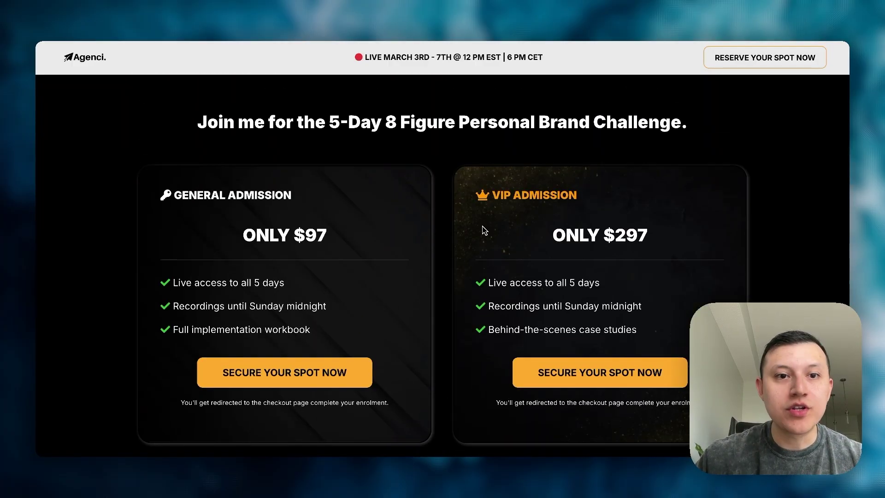
scroll(243, 147, "up", 1)
scroll(397, 160, "down", 1)
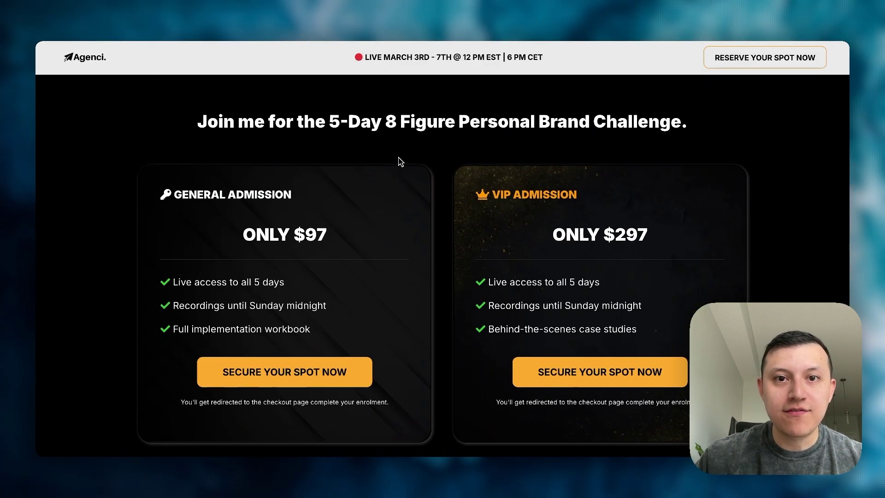
scroll(404, 161, "up", 3)
scroll(544, 207, "down", 2)
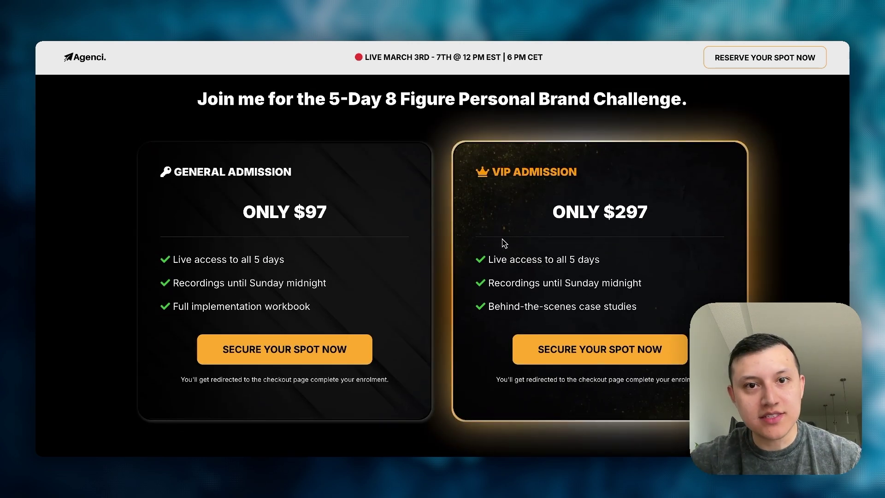
scroll(306, 208, "up", 10)
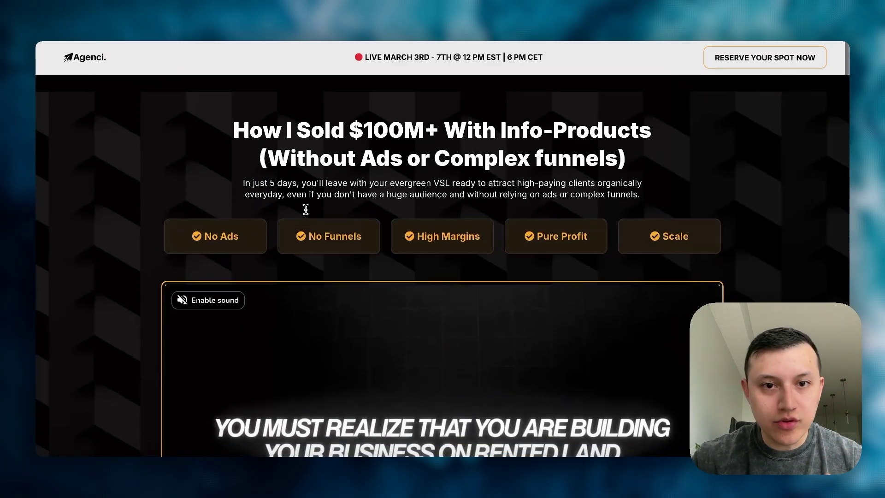
scroll(306, 209, "down", 8)
scroll(306, 209, "up", 3)
scroll(306, 208, "down", 5)
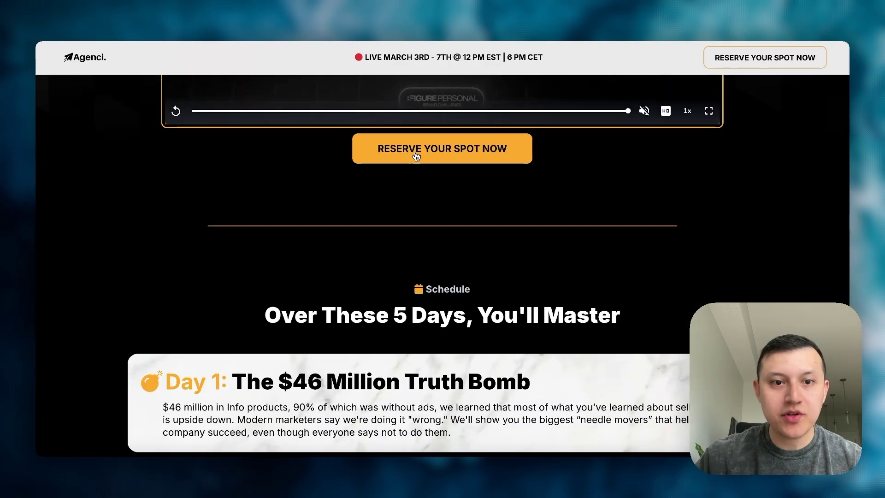
scroll(414, 156, "down", 10)
scroll(416, 157, "down", 15)
scroll(416, 156, "up", 2)
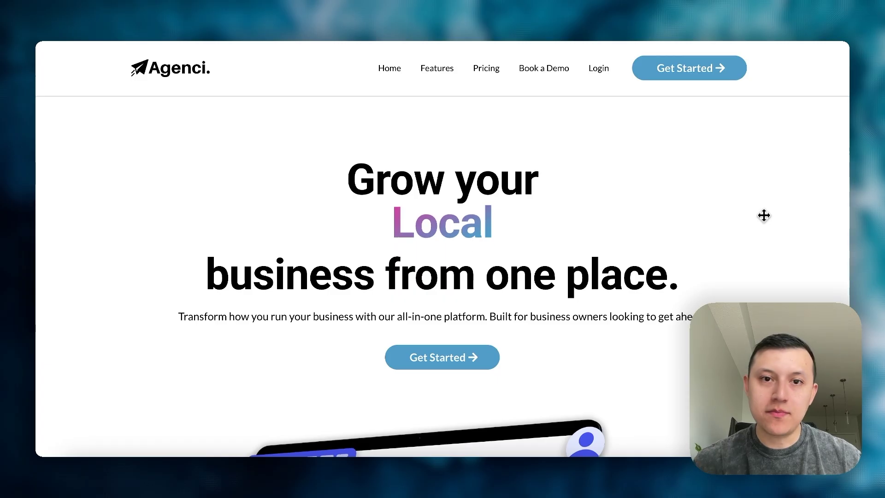
- Return to the homepage top, then scroll to Pricing showing Starter Monthly $129/m and Annually $99/m
scroll(549, 201, "down", 15)
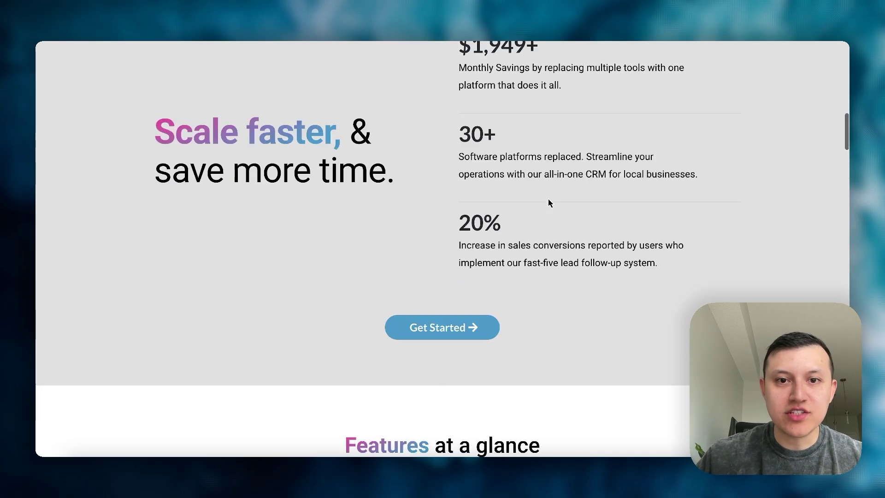
scroll(549, 203, "up", 7)
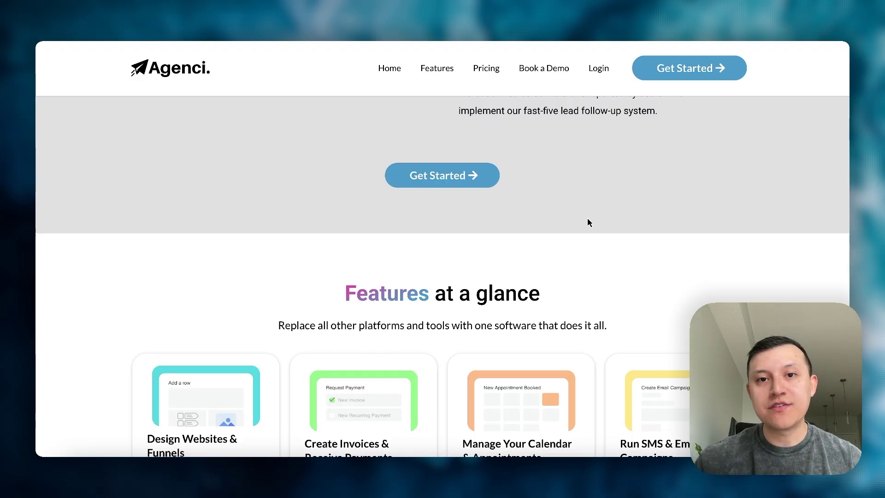
key("Home")
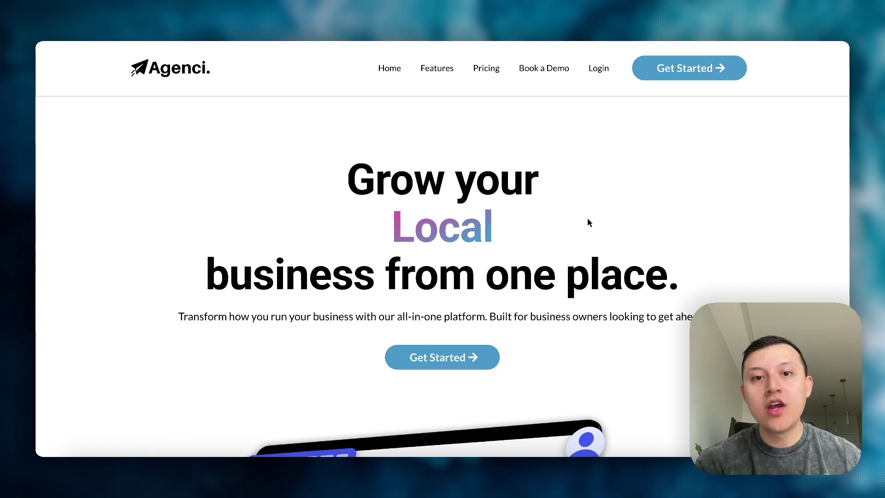
scroll(587, 217, "down", 1)
scroll(587, 222, "down", 20)
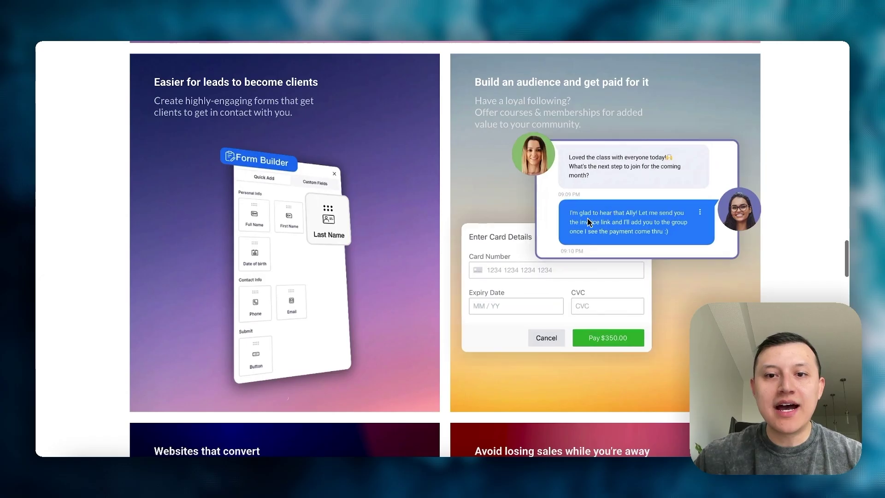
scroll(587, 222, "down", 15)
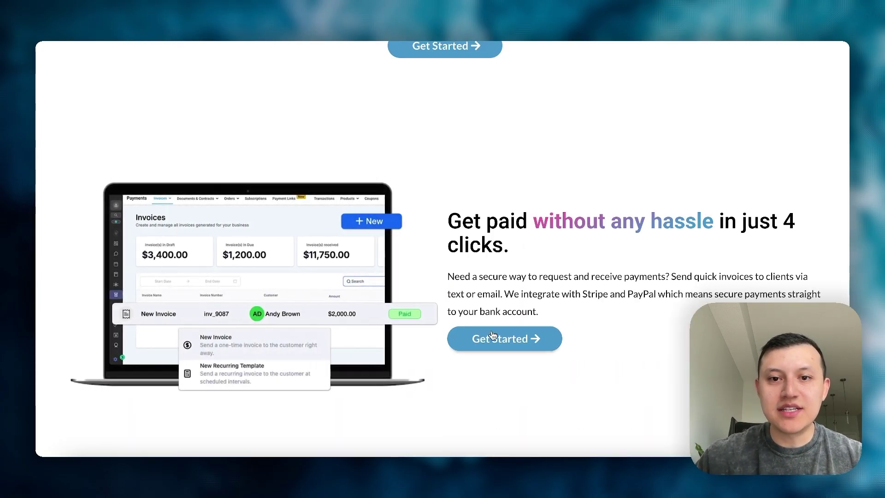
scroll(529, 124, "down", 10)
scroll(461, 184, "down", 4)
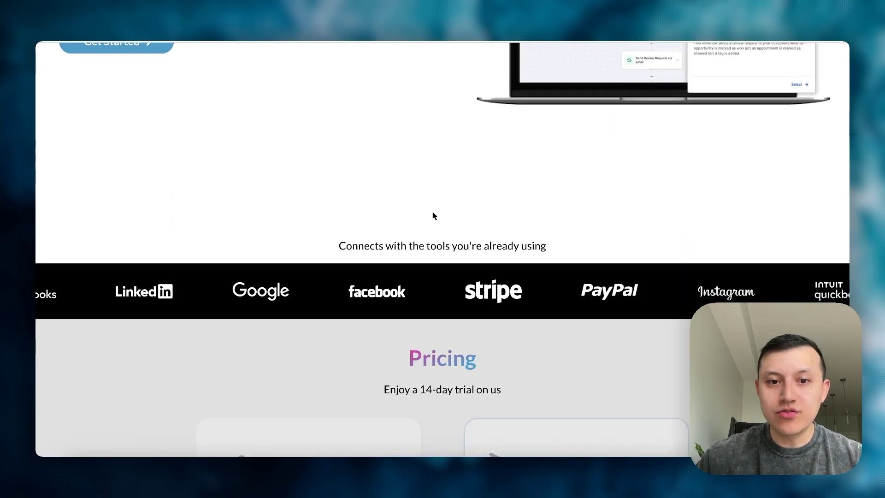
scroll(430, 214, "down", 6)
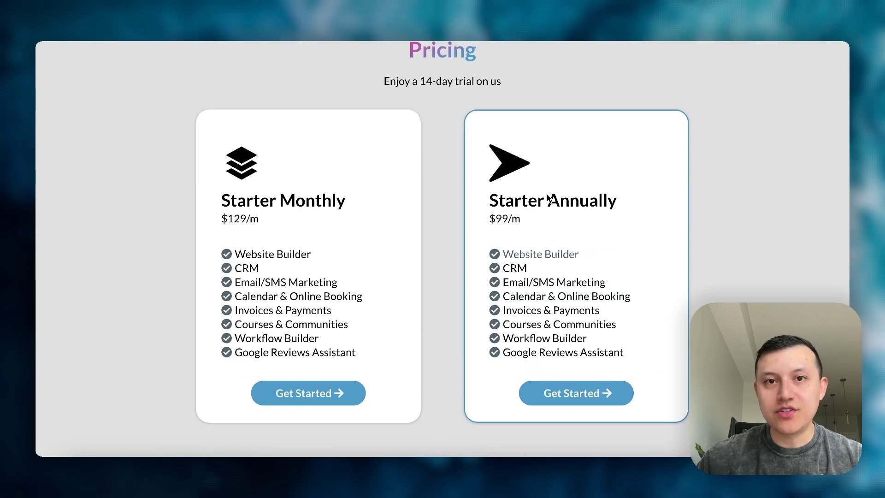
left_click_drag(408, 46, 502, 85)
left_click(523, 158)
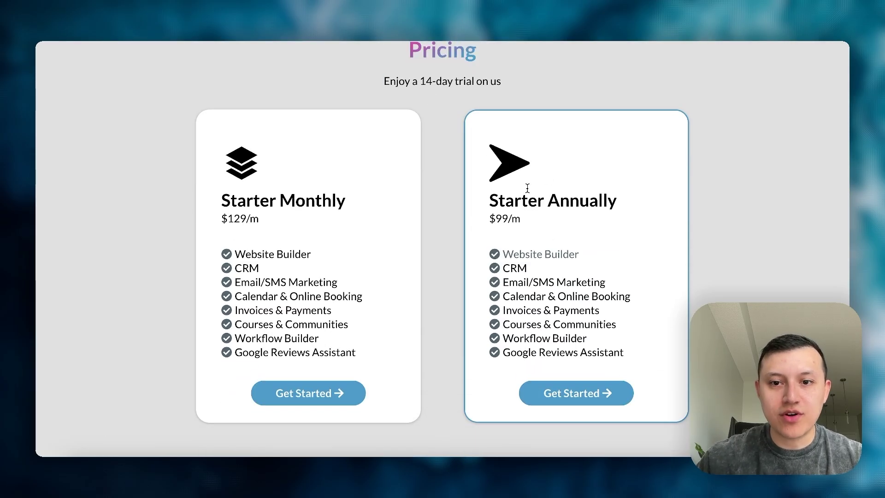